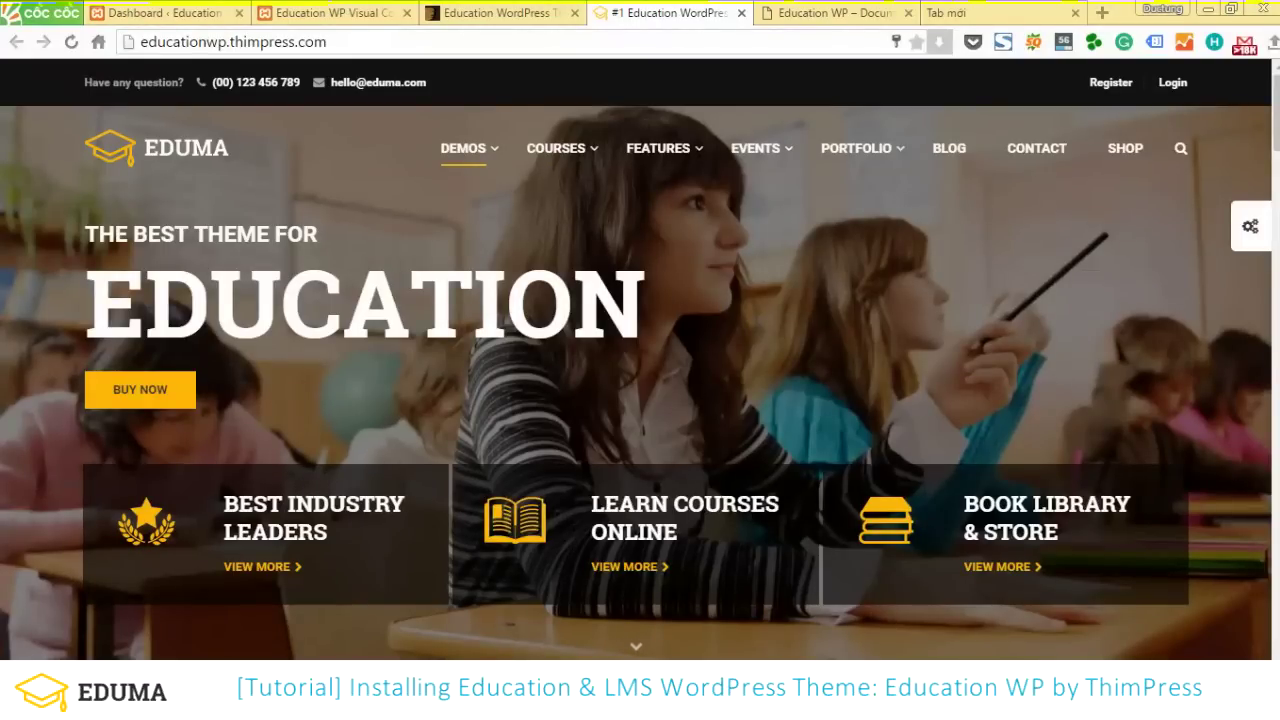
Look over the Eduma demo homepage, including its hero banner, popular courses and registration section
{"action": "scroll", "coordinate": [505, 414], "scroll_direction": "down", "scroll_amount": 1}
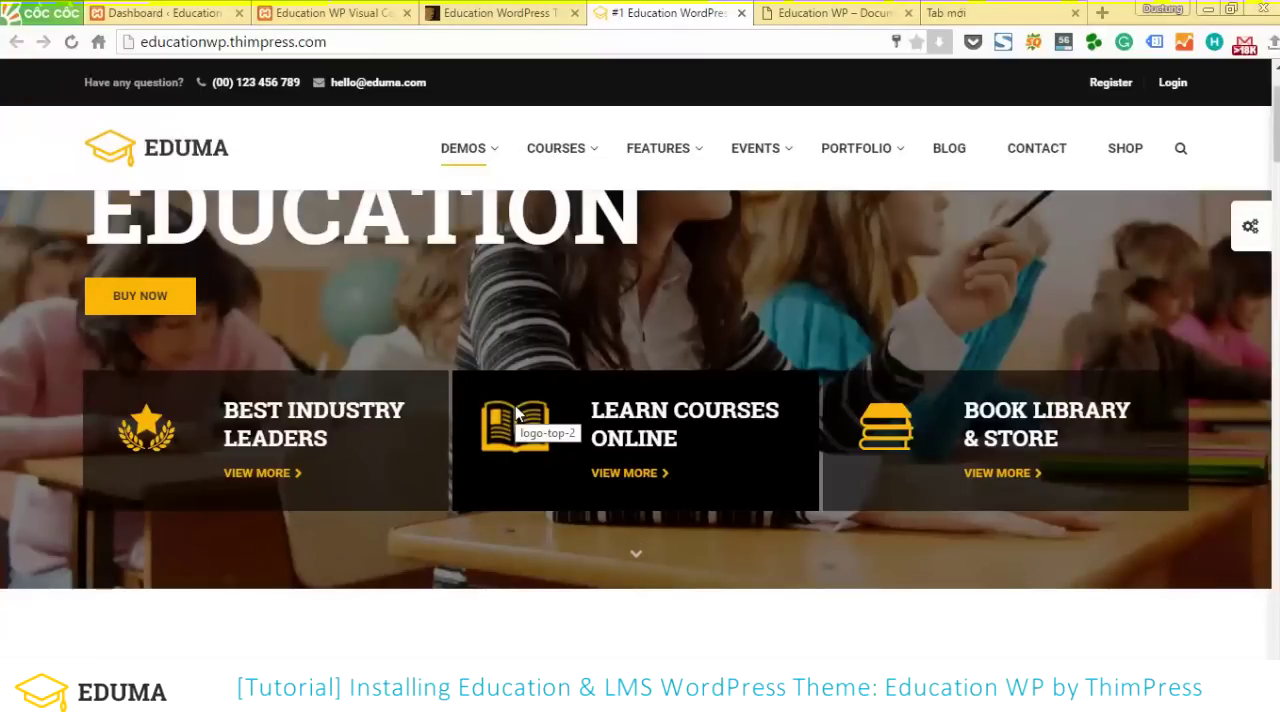
{"action": "scroll", "coordinate": [515, 405], "scroll_direction": "down", "scroll_amount": 2}
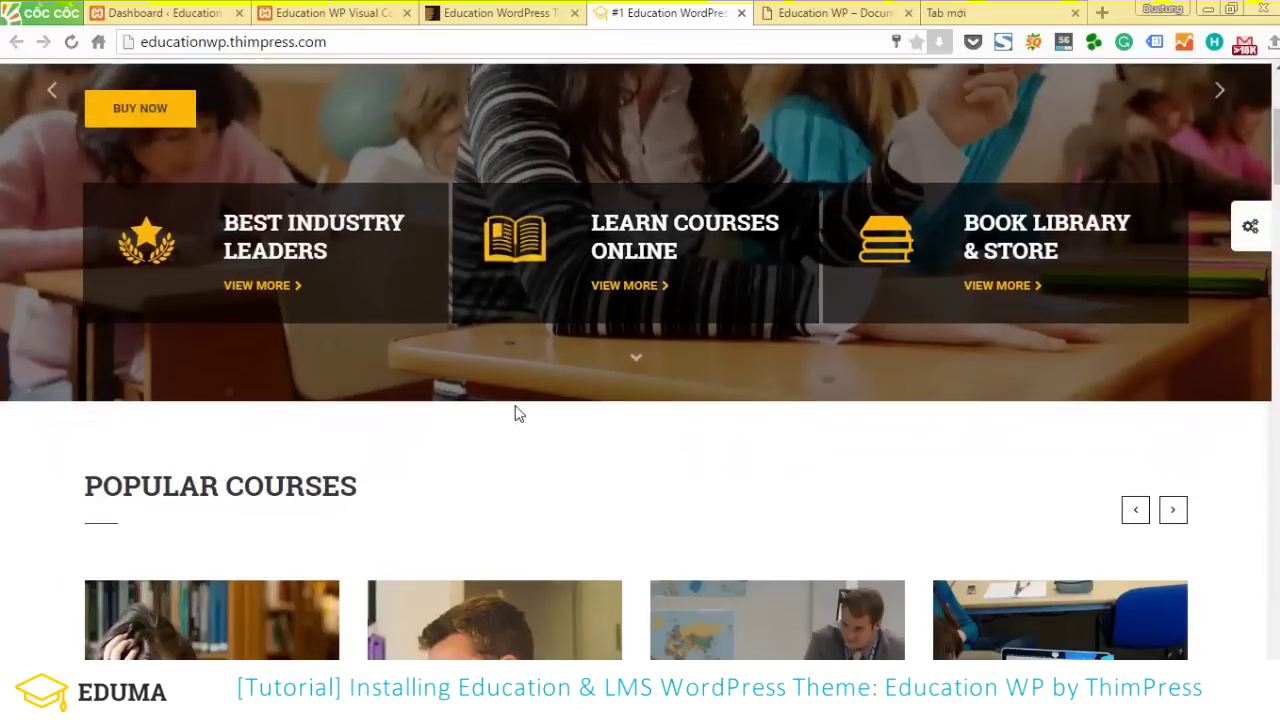
{"action": "scroll", "coordinate": [515, 406], "scroll_direction": "down", "scroll_amount": 2}
{"action": "scroll", "coordinate": [516, 411], "scroll_direction": "down", "scroll_amount": 1}
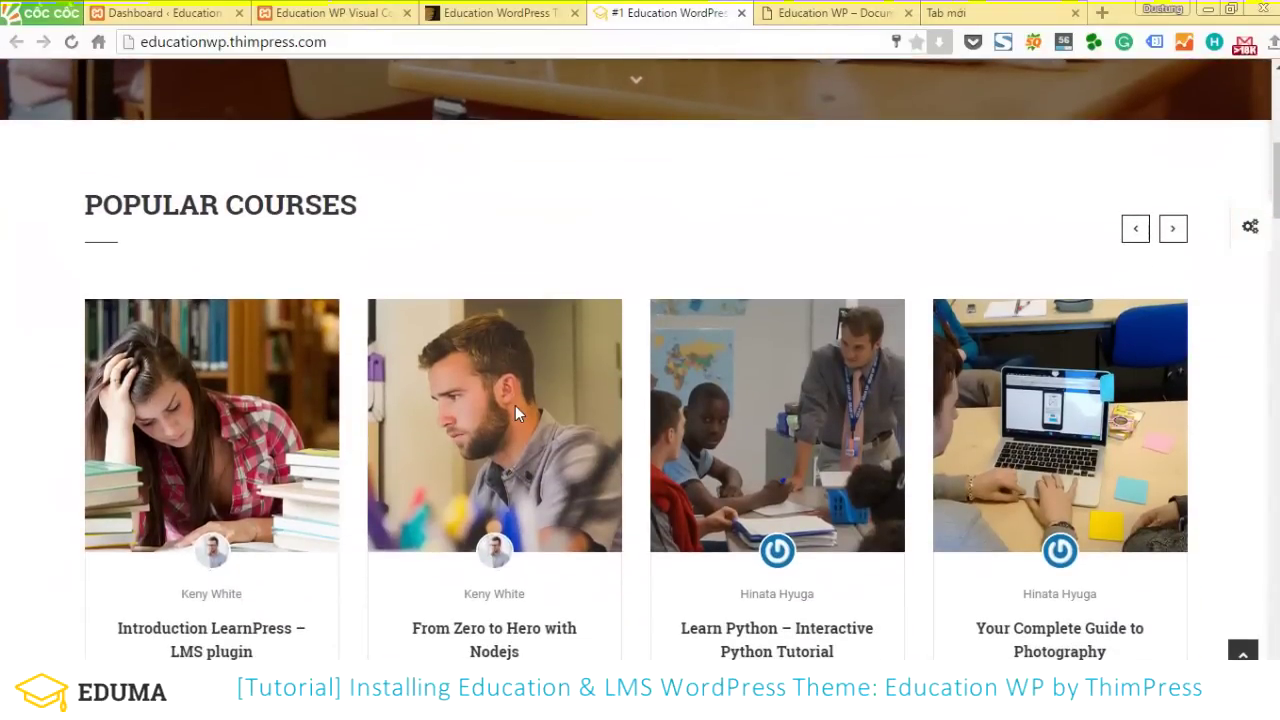
{"action": "scroll", "coordinate": [517, 414], "scroll_direction": "down", "scroll_amount": 1}
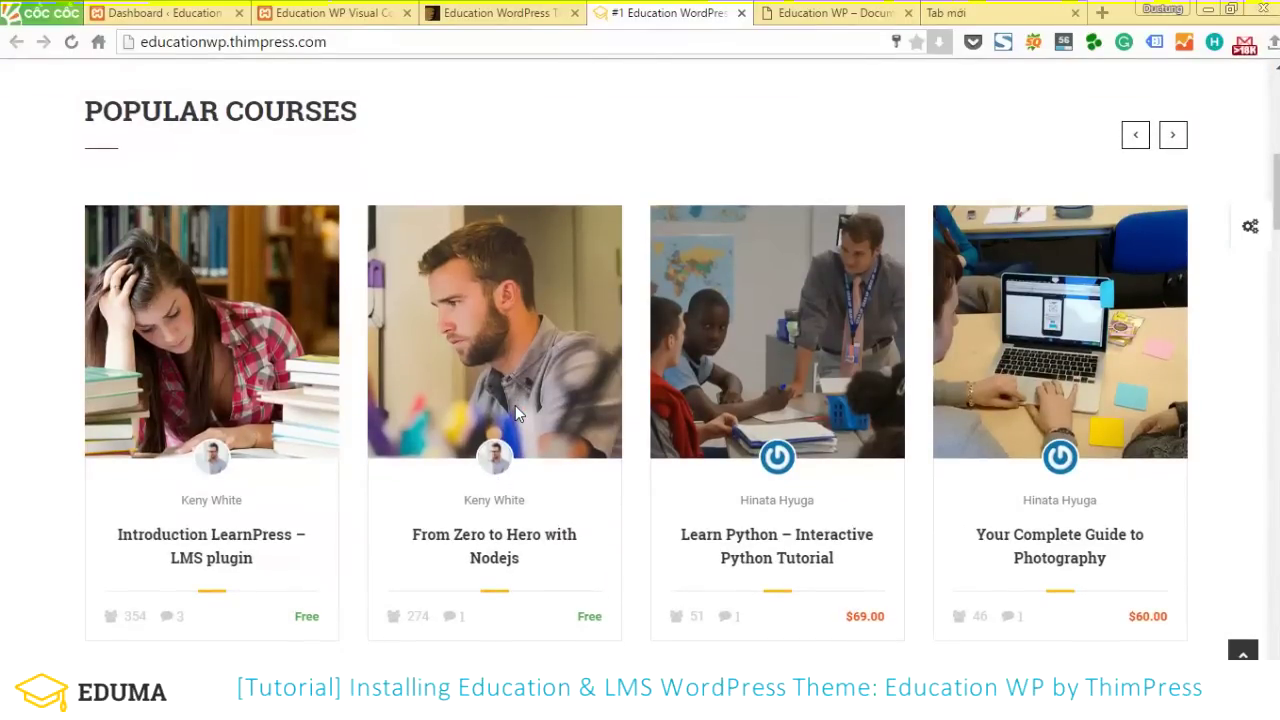
{"action": "scroll", "coordinate": [517, 413], "scroll_direction": "down", "scroll_amount": 3}
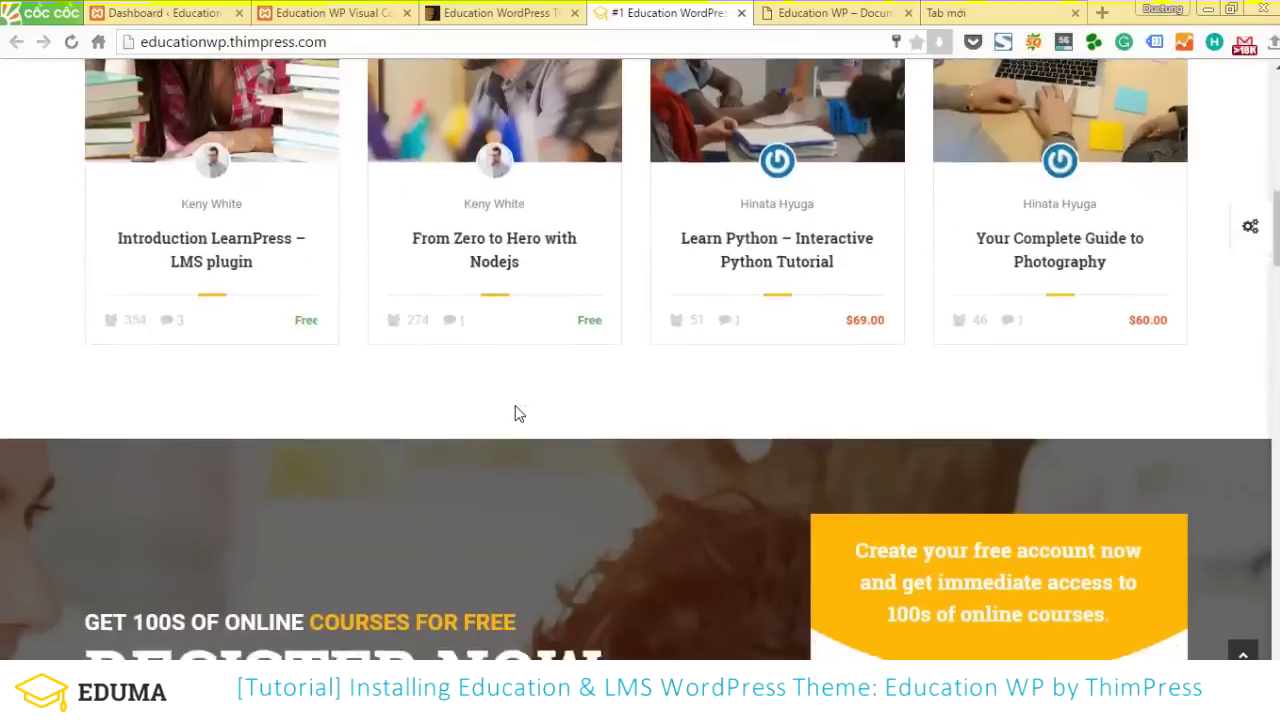
{"action": "scroll", "coordinate": [517, 413], "scroll_direction": "down", "scroll_amount": 5}
{"action": "scroll", "coordinate": [515, 413], "scroll_direction": "up", "scroll_amount": 8}
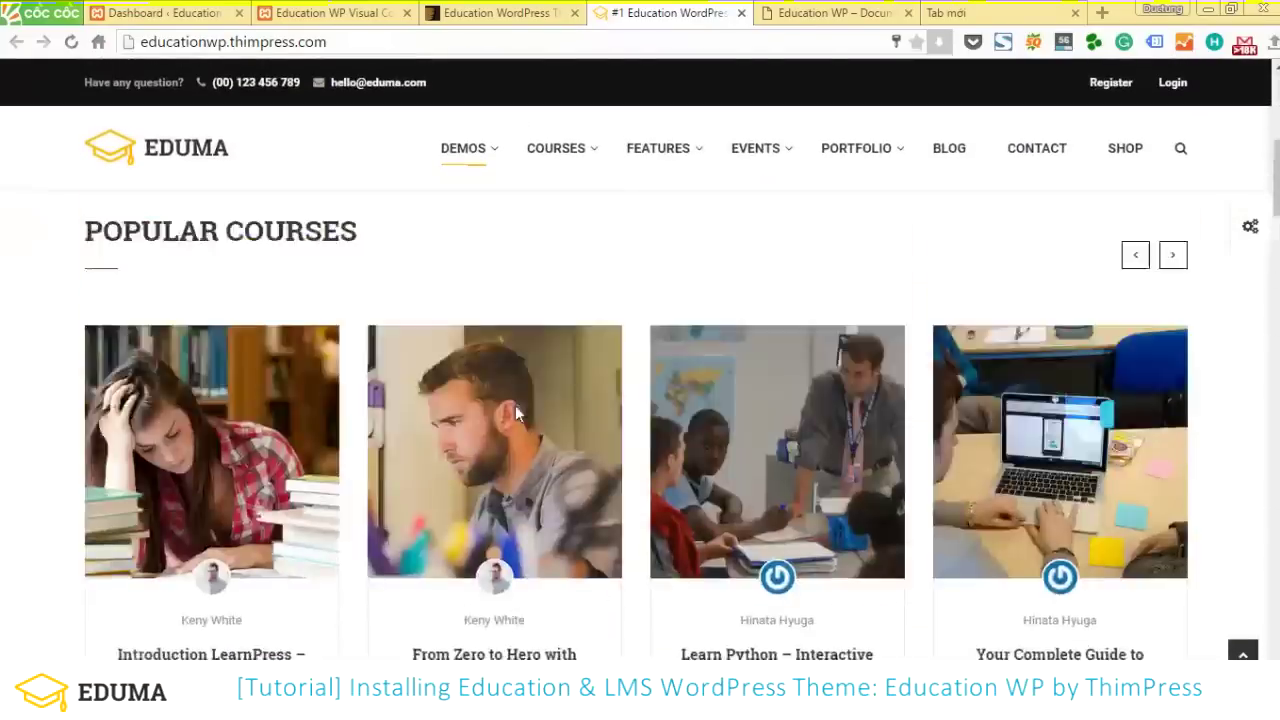
{"action": "scroll", "coordinate": [515, 405], "scroll_direction": "up", "scroll_amount": 5}
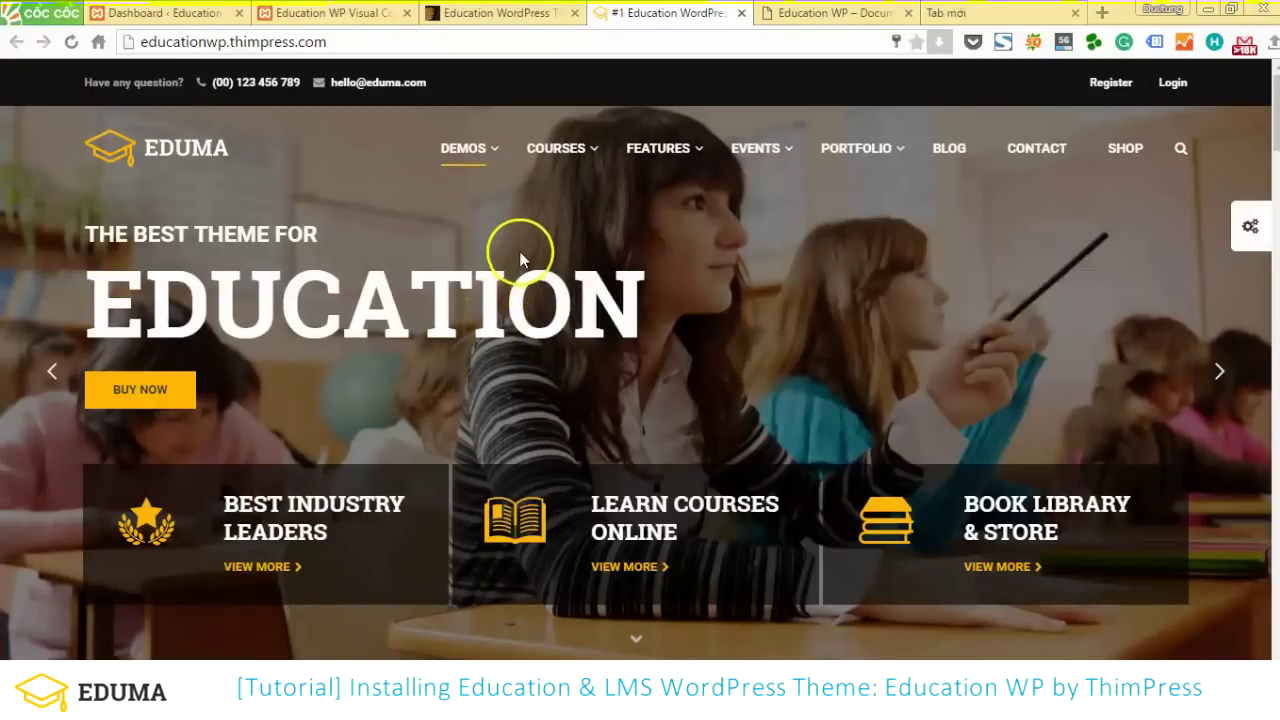
Review the Education WP item page on ThemeForest, from the item details through the gallery of pre-built demos
{"action": "left_click", "coordinate": [498, 13]}
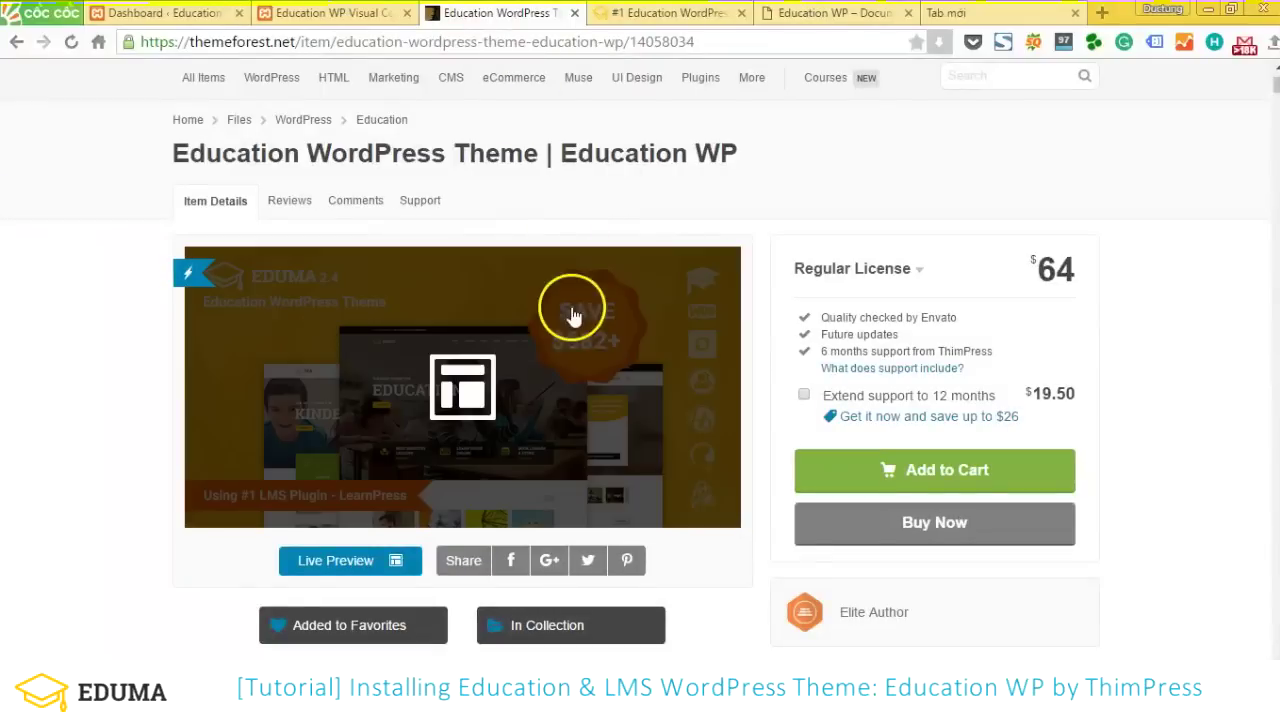
{"action": "scroll", "coordinate": [565, 370], "scroll_direction": "up", "scroll_amount": 2}
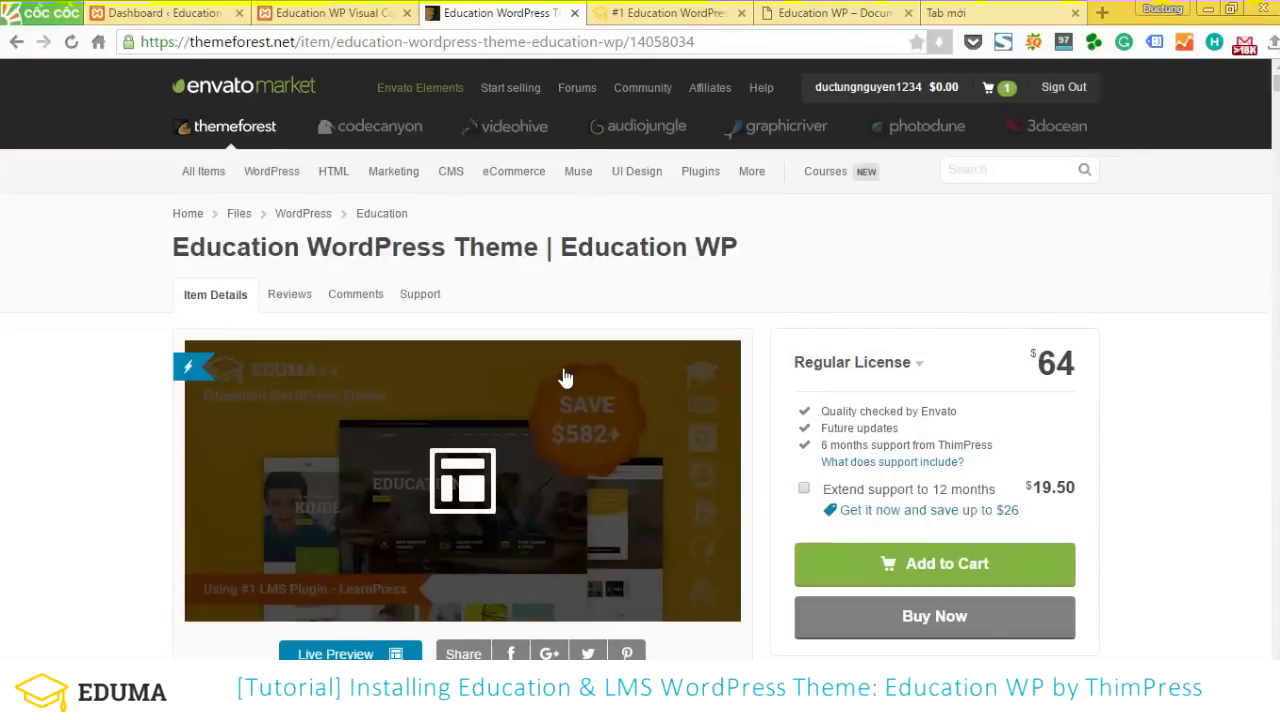
{"action": "scroll", "coordinate": [565, 377], "scroll_direction": "down", "scroll_amount": 1}
{"action": "scroll", "coordinate": [566, 375], "scroll_direction": "up", "scroll_amount": 1}
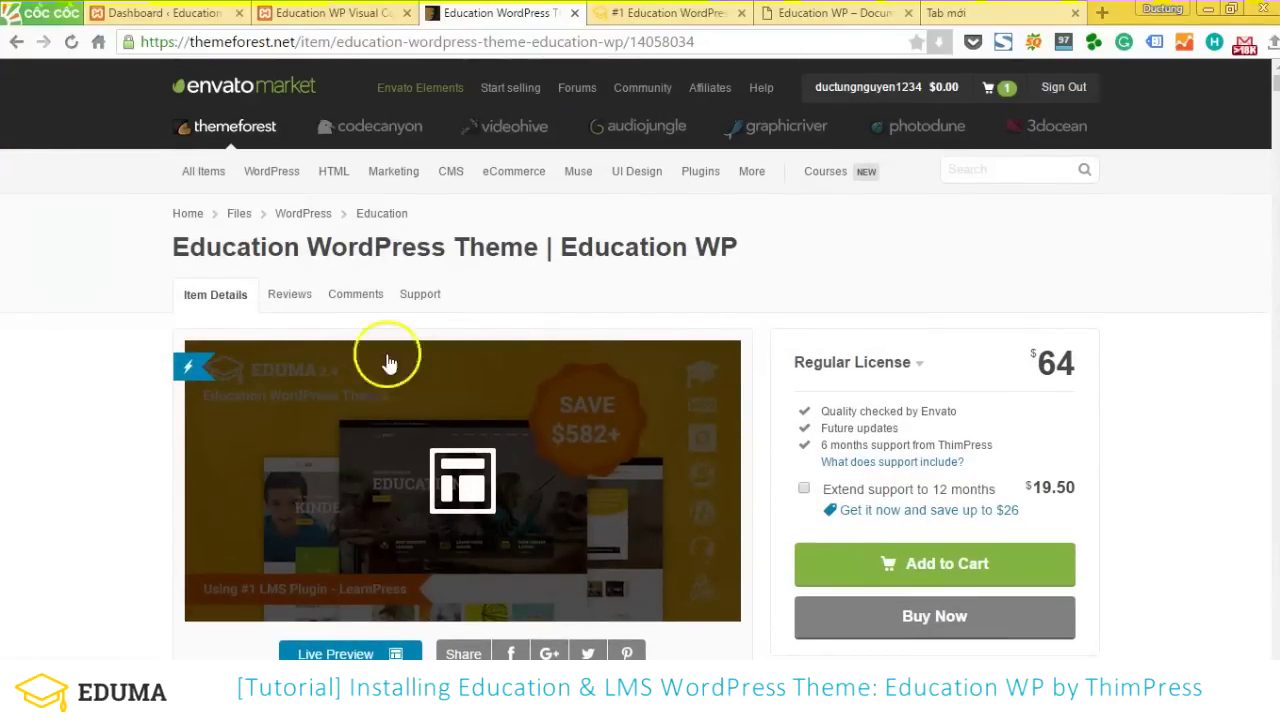
{"action": "scroll", "coordinate": [215, 325], "scroll_direction": "down", "scroll_amount": 2}
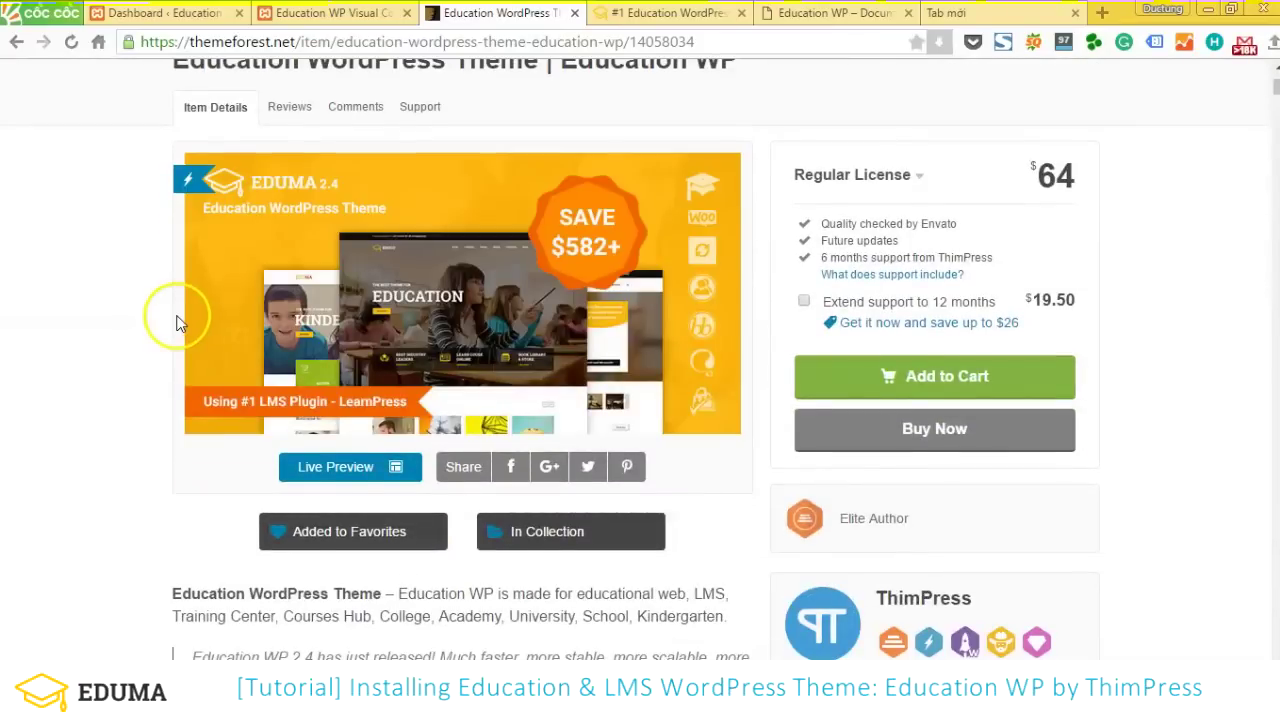
{"action": "scroll", "coordinate": [175, 325], "scroll_direction": "down", "scroll_amount": 2}
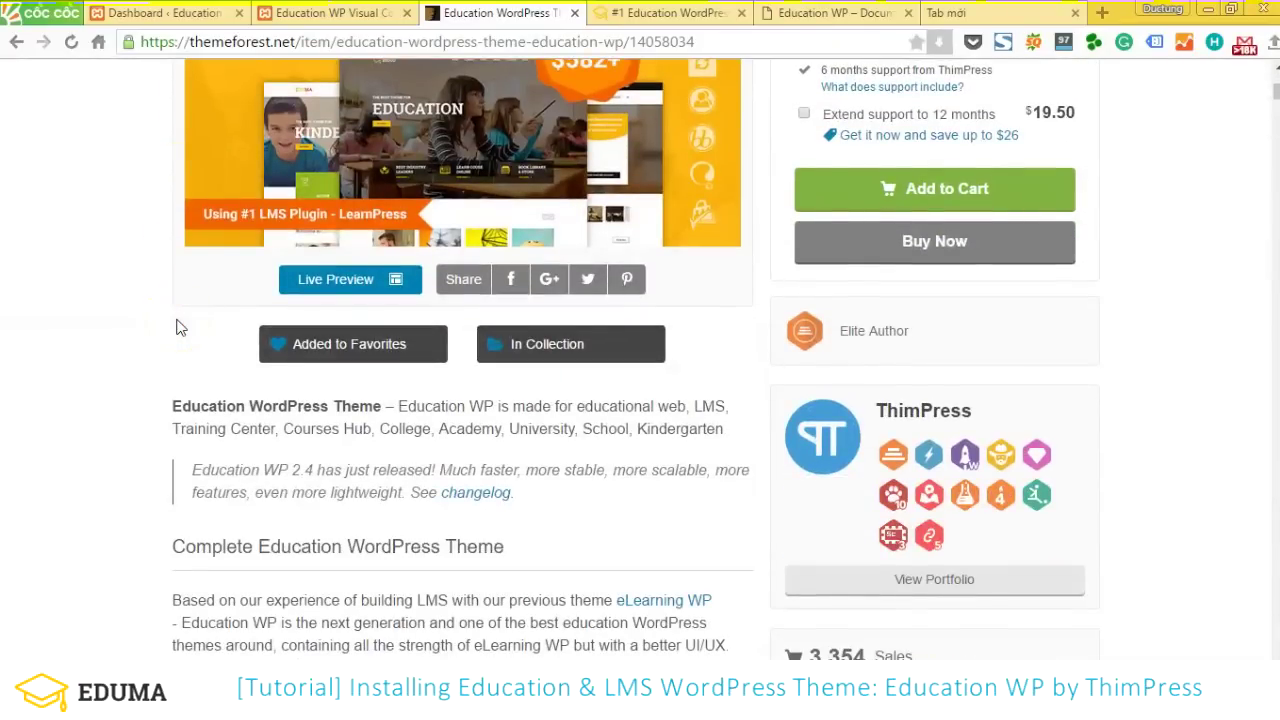
{"action": "scroll", "coordinate": [190, 330], "scroll_direction": "down", "scroll_amount": 6}
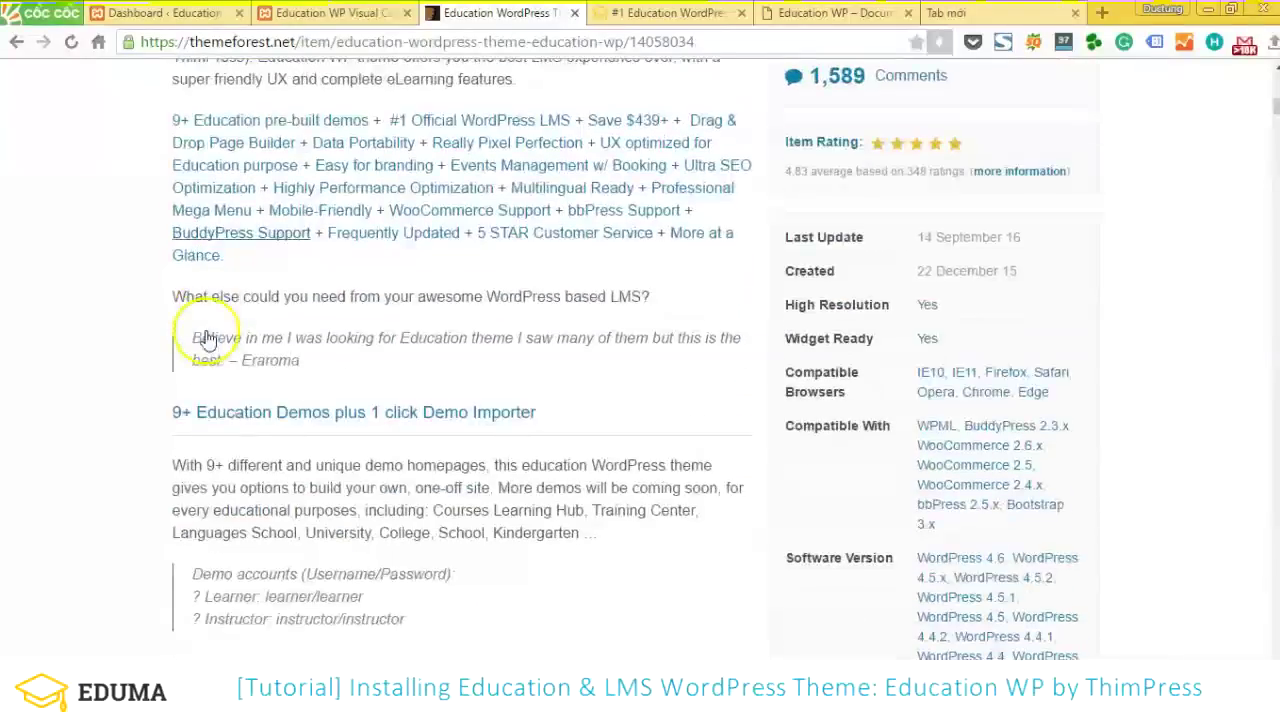
{"action": "scroll", "coordinate": [207, 338], "scroll_direction": "down", "scroll_amount": 1}
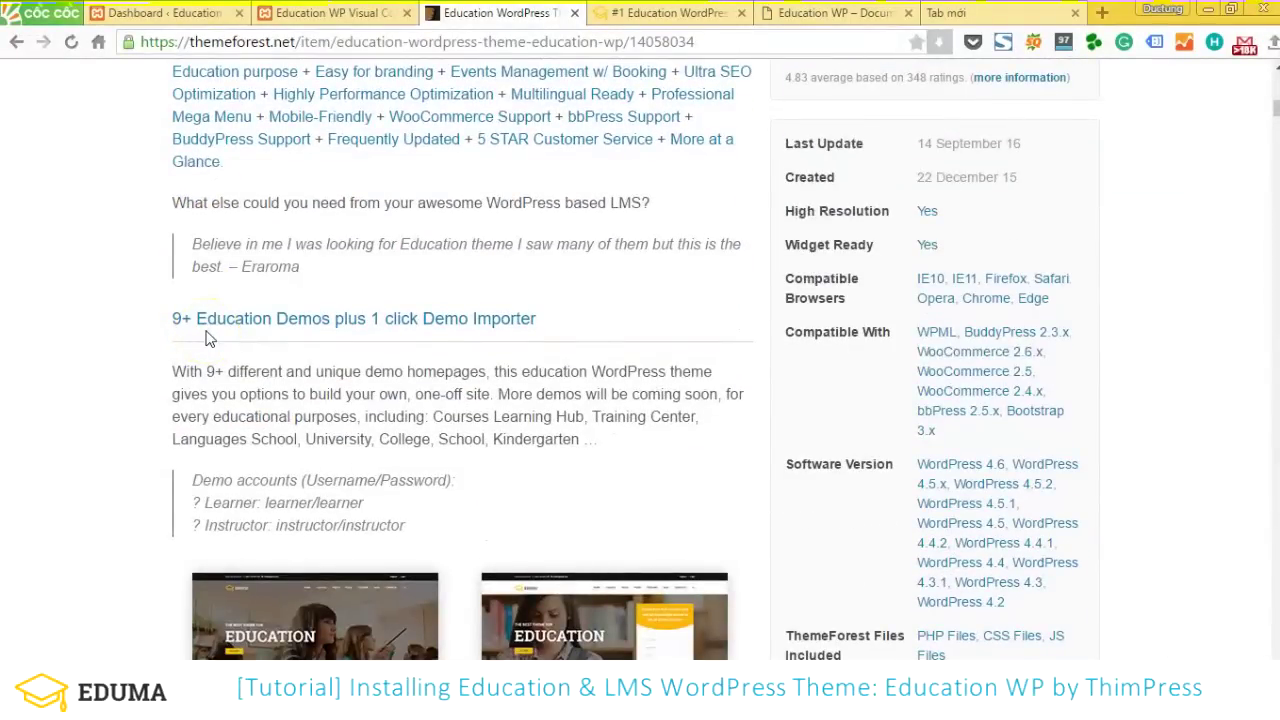
{"action": "scroll", "coordinate": [207, 338], "scroll_direction": "down", "scroll_amount": 4}
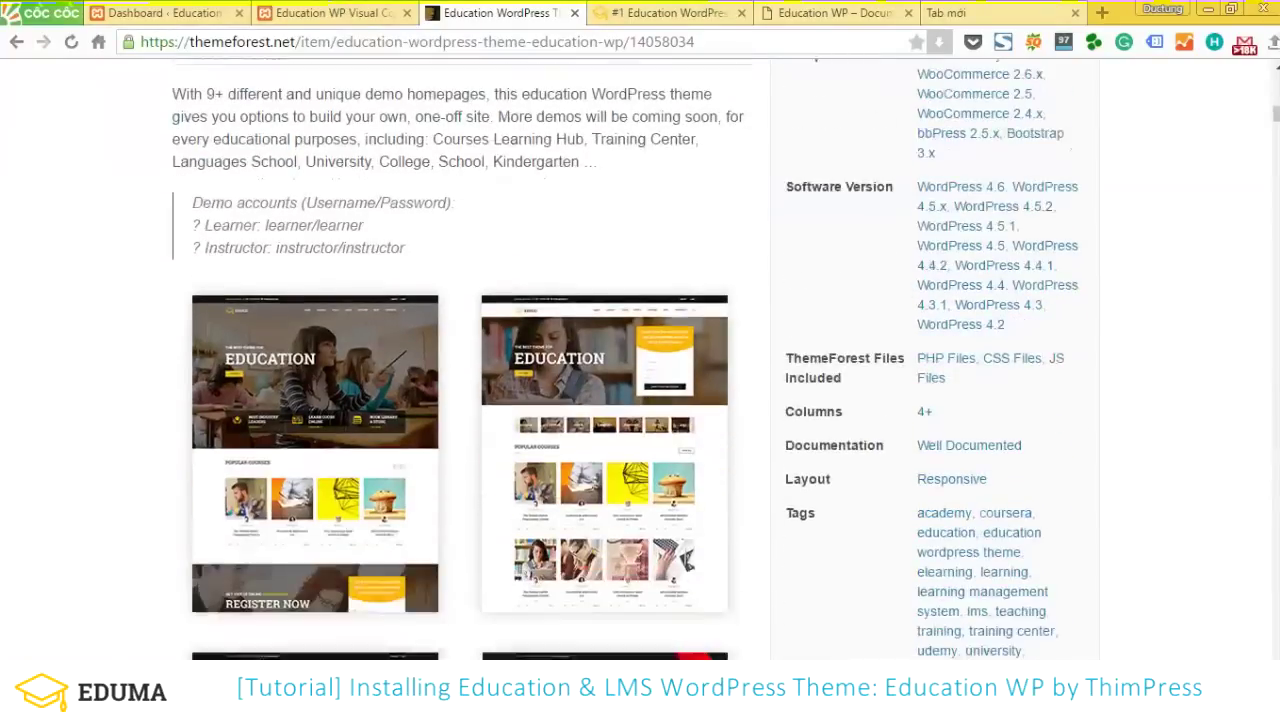
{"action": "scroll", "coordinate": [207, 338], "scroll_direction": "down", "scroll_amount": 4}
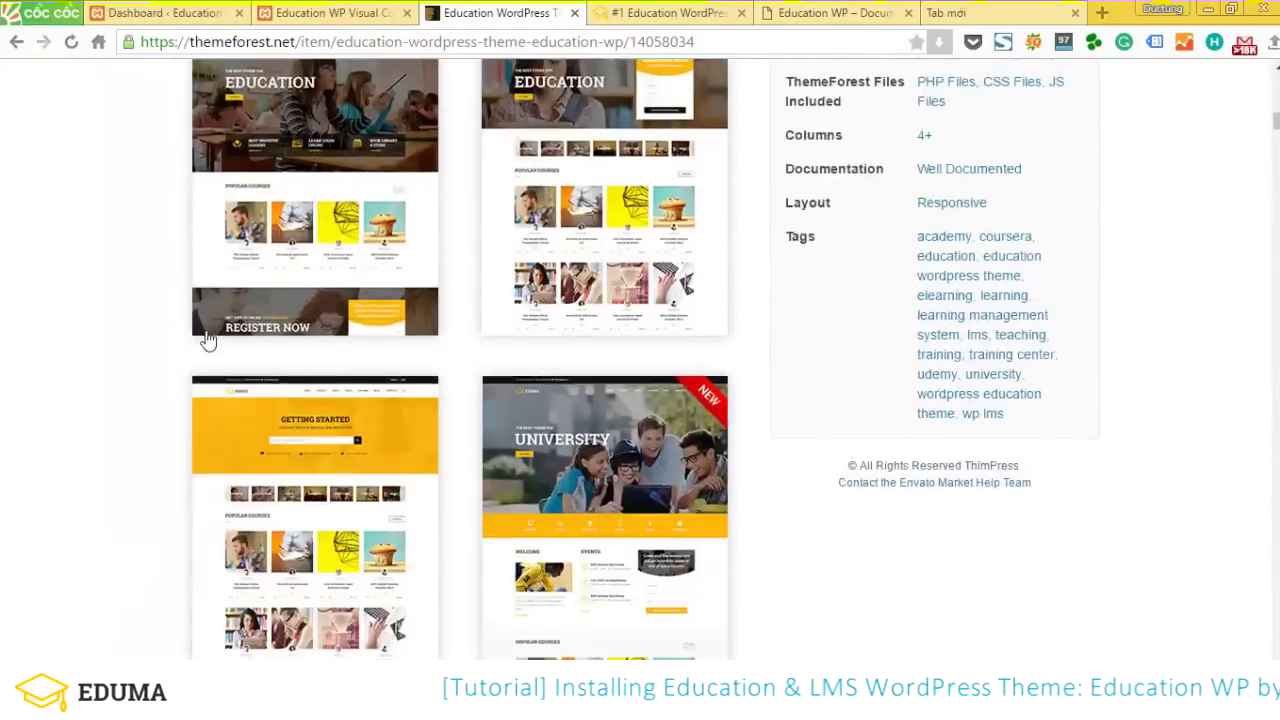
{"action": "scroll", "coordinate": [207, 338], "scroll_direction": "down", "scroll_amount": 4}
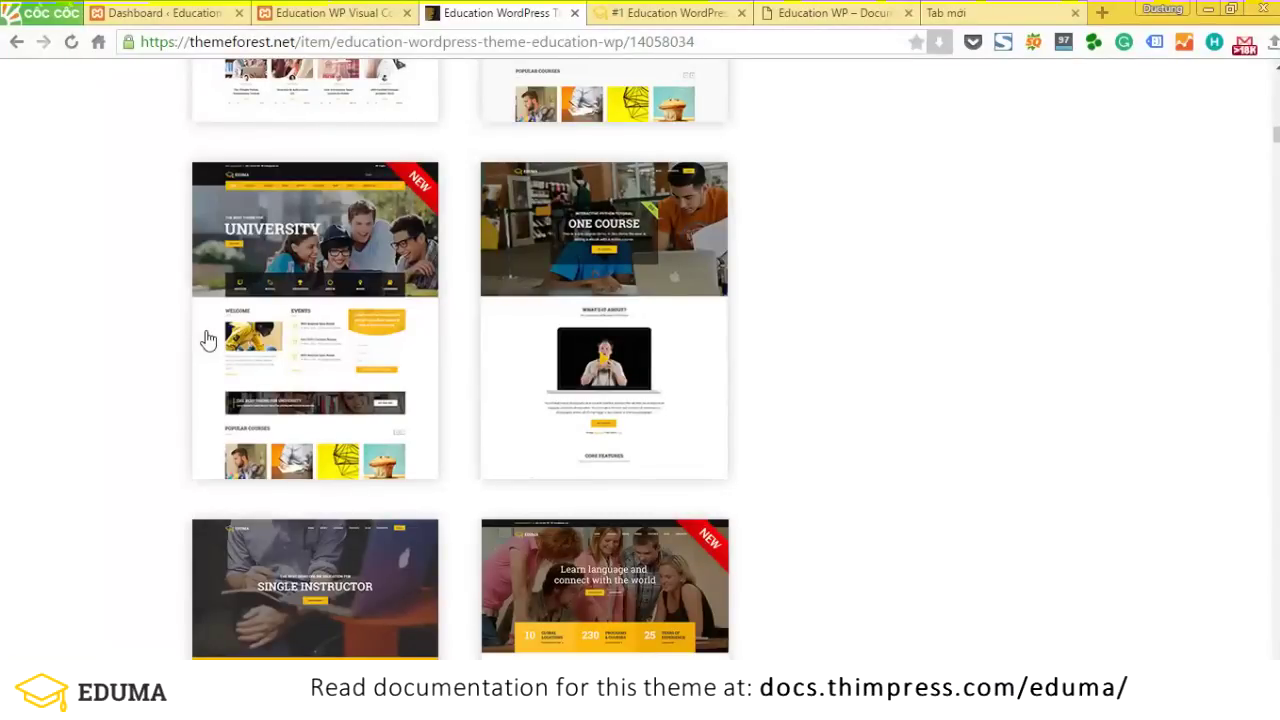
{"action": "scroll", "coordinate": [207, 338], "scroll_direction": "down", "scroll_amount": 5}
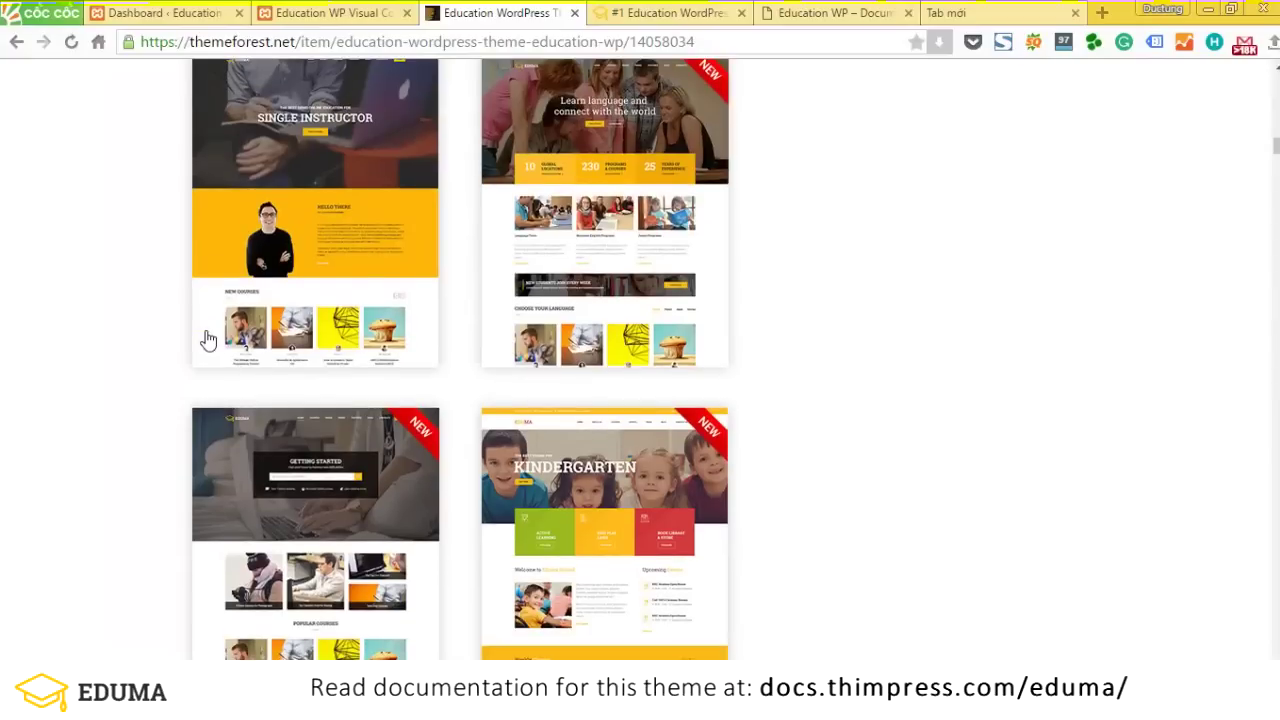
Read the item page's sections on the demo importer, LearnPress premium add-ons, course builder and payment options
{"action": "scroll", "coordinate": [207, 338], "scroll_direction": "down", "scroll_amount": 9}
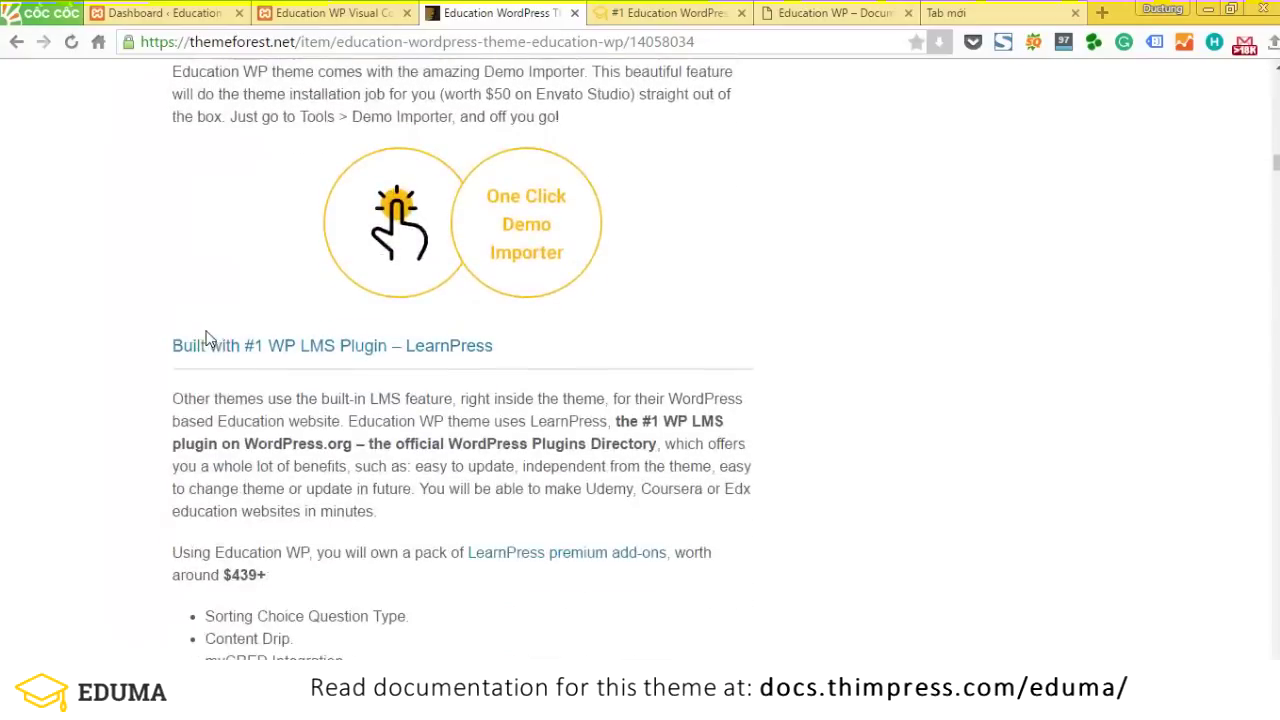
{"action": "scroll", "coordinate": [207, 338], "scroll_direction": "down", "scroll_amount": 7}
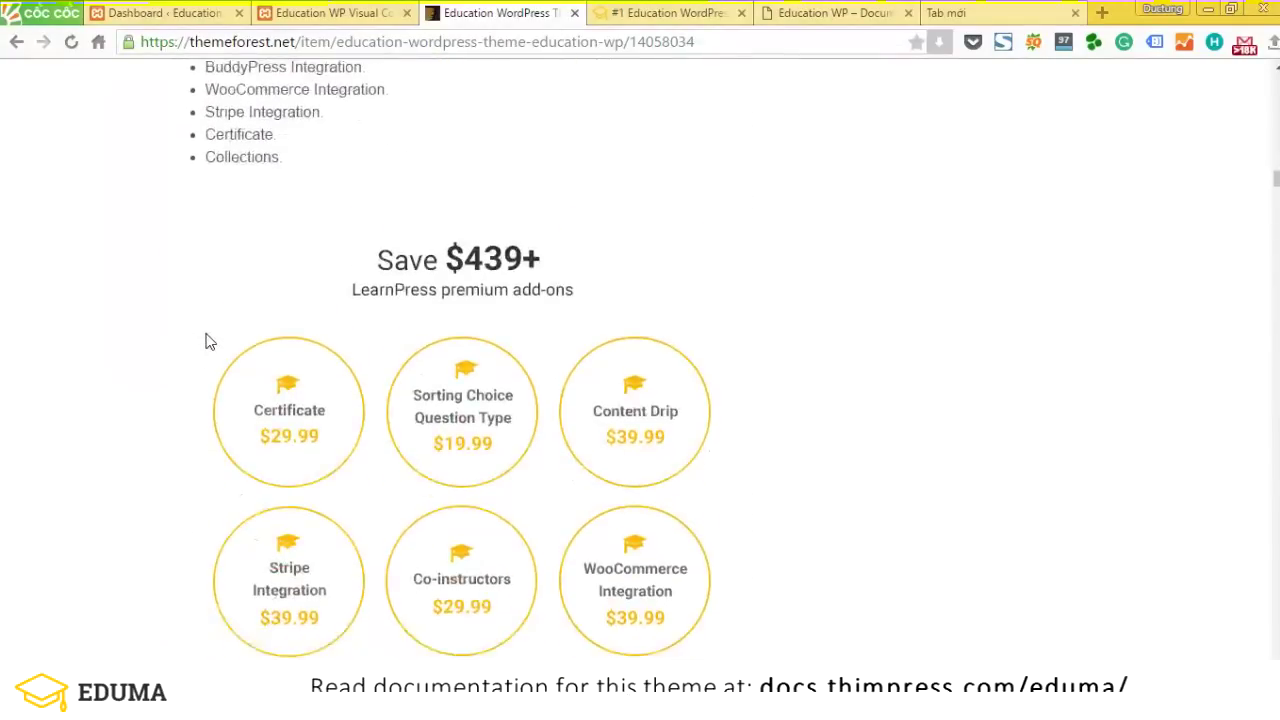
{"action": "scroll", "coordinate": [207, 342], "scroll_direction": "down", "scroll_amount": 9}
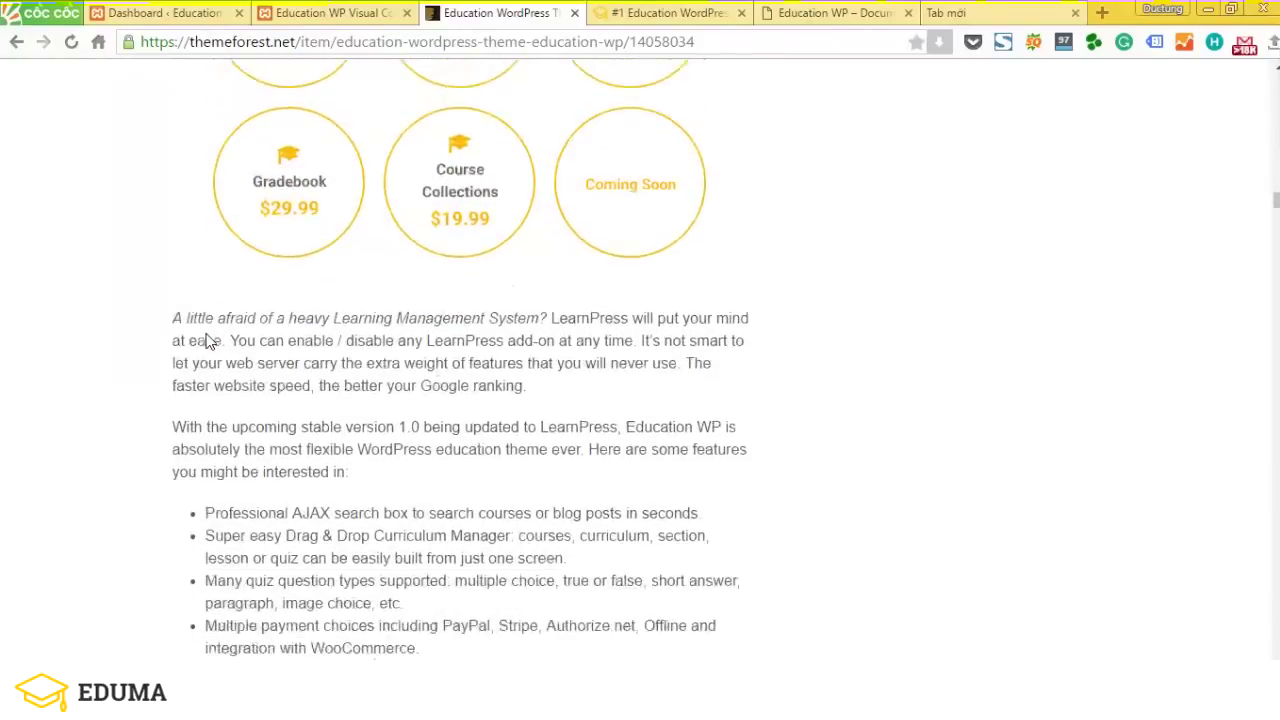
{"action": "scroll", "coordinate": [207, 340], "scroll_direction": "down", "scroll_amount": 4}
{"action": "scroll", "coordinate": [207, 336], "scroll_direction": "down", "scroll_amount": 9}
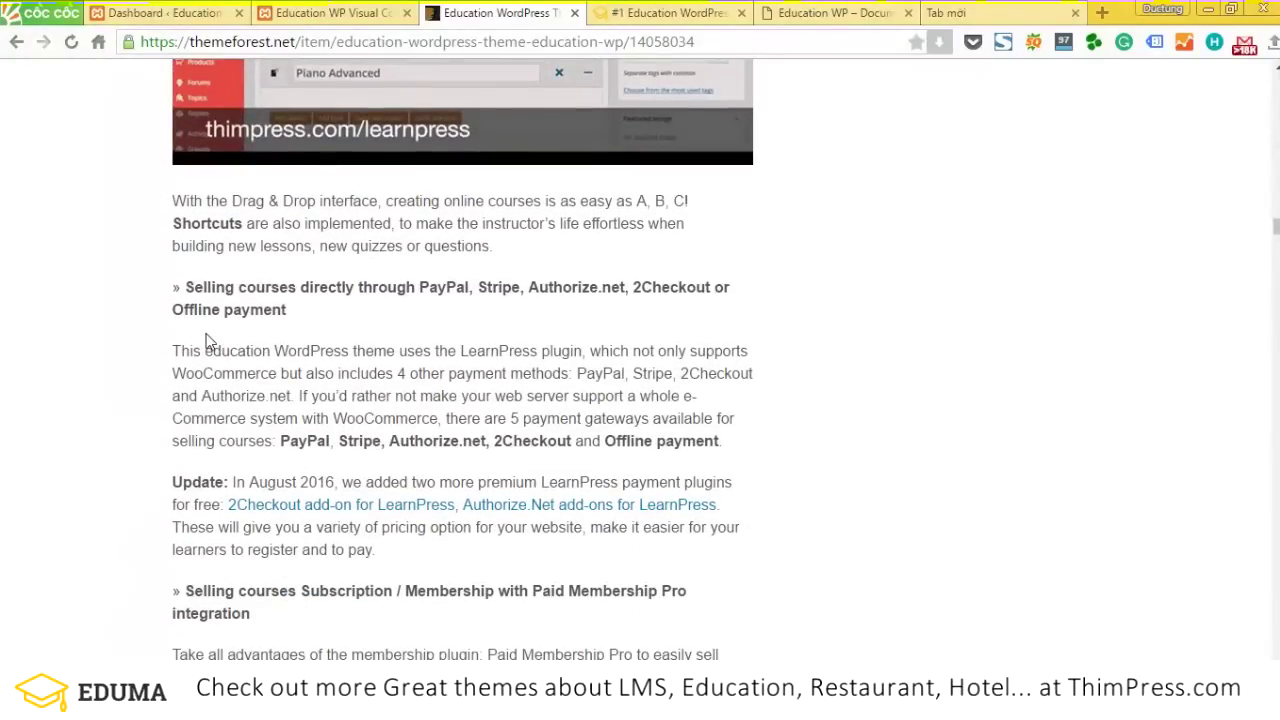
{"action": "scroll", "coordinate": [207, 342], "scroll_direction": "down", "scroll_amount": 2}
{"action": "scroll", "coordinate": [208, 342], "scroll_direction": "up", "scroll_amount": 9}
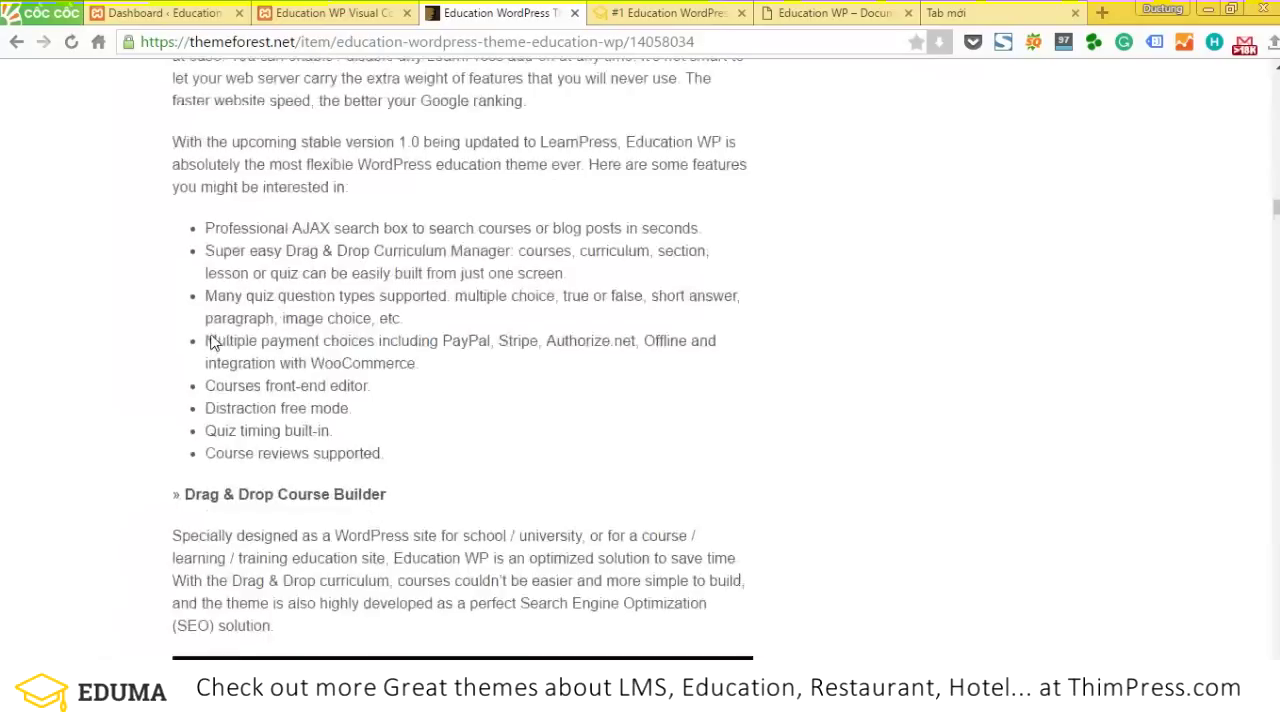
{"action": "scroll", "coordinate": [210, 342], "scroll_direction": "up", "scroll_amount": 3}
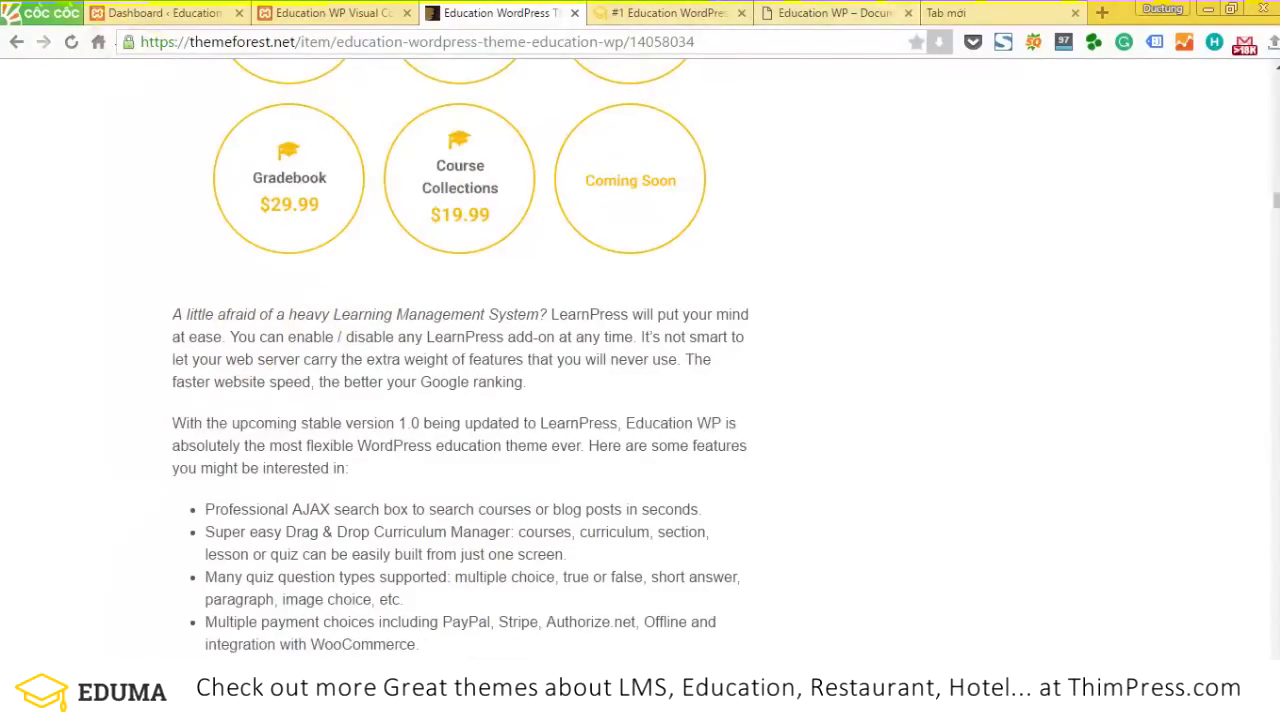
Check the System Requirements in the Installation section of the Eduma online documentation
{"action": "left_click", "coordinate": [330, 13]}
{"action": "left_click", "coordinate": [790, 14]}
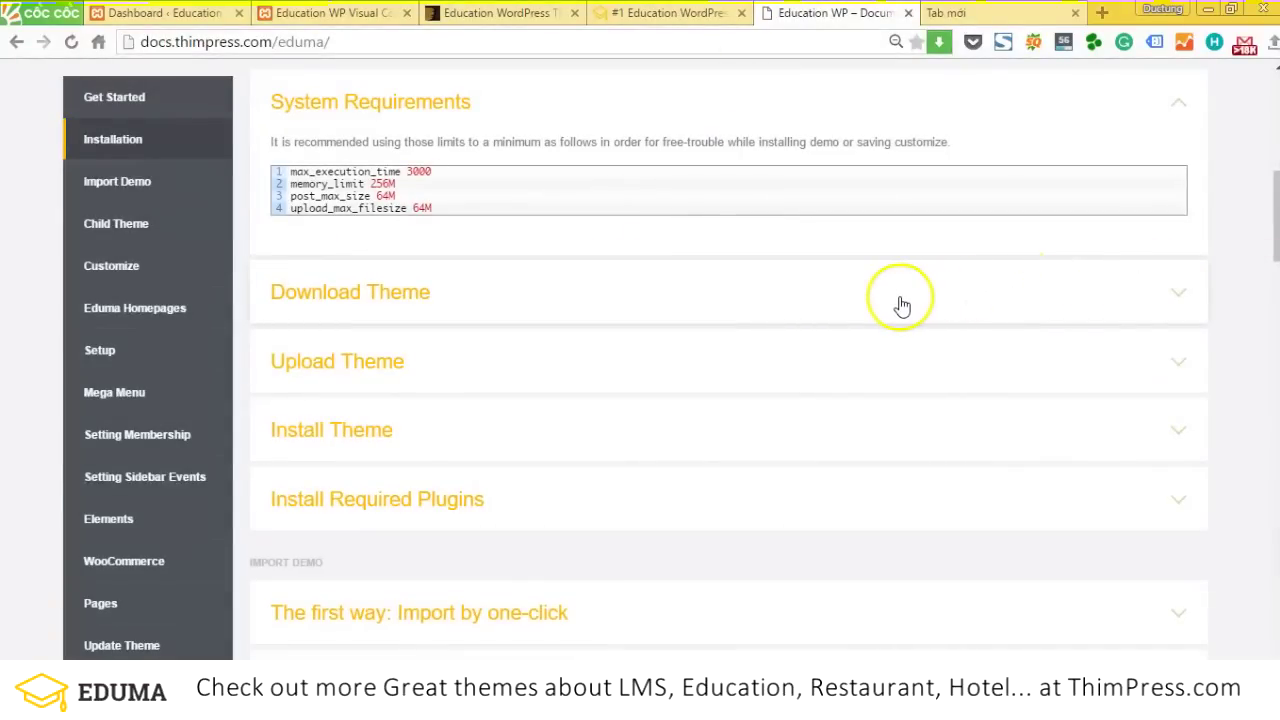
{"action": "scroll", "coordinate": [903, 300], "scroll_direction": "up", "scroll_amount": 1}
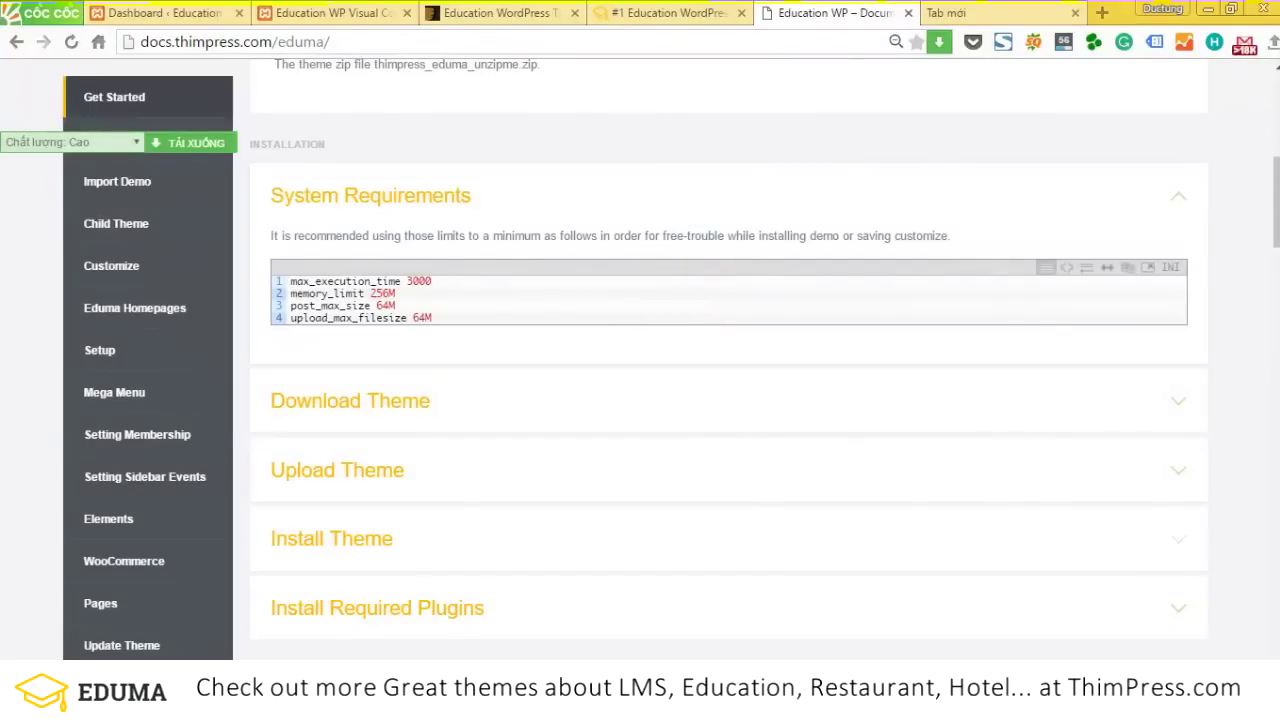
Switch to the local WordPress dashboard and open the form for uploading a new theme as a .zip file
{"action": "left_click", "coordinate": [160, 12]}
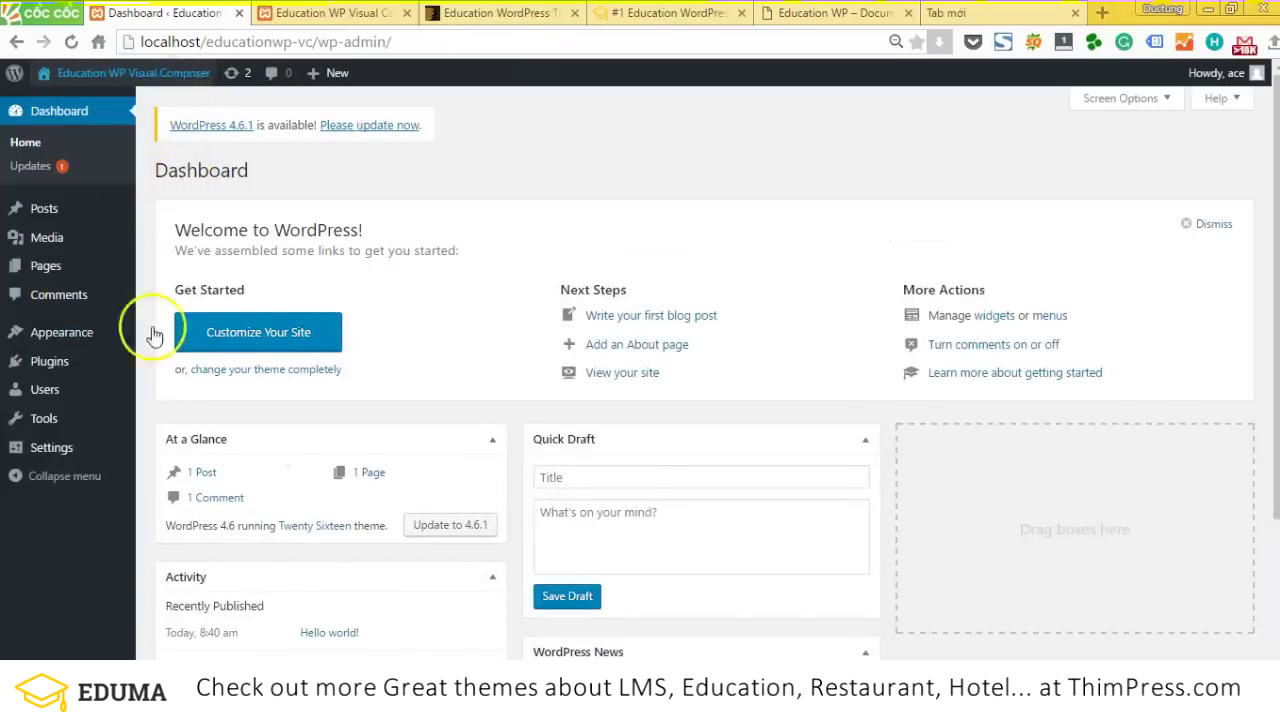
{"action": "mouse_move", "coordinate": [55, 345]}
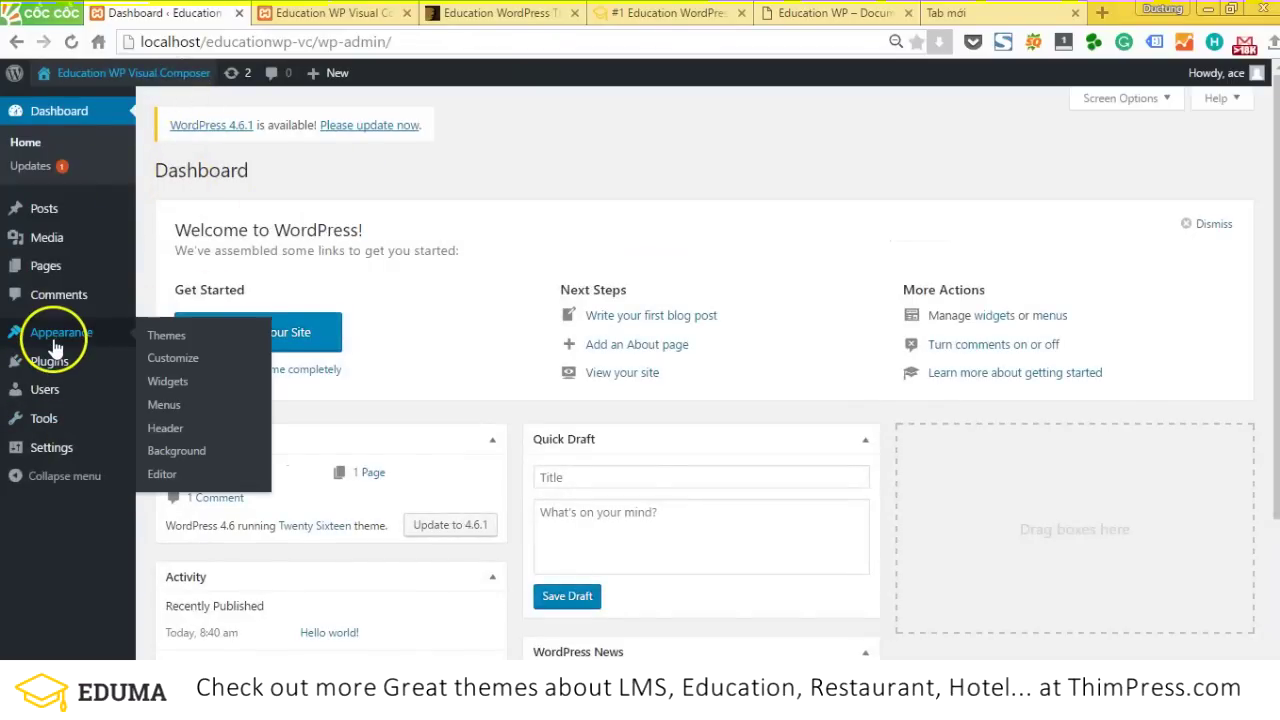
{"action": "left_click", "coordinate": [199, 338]}
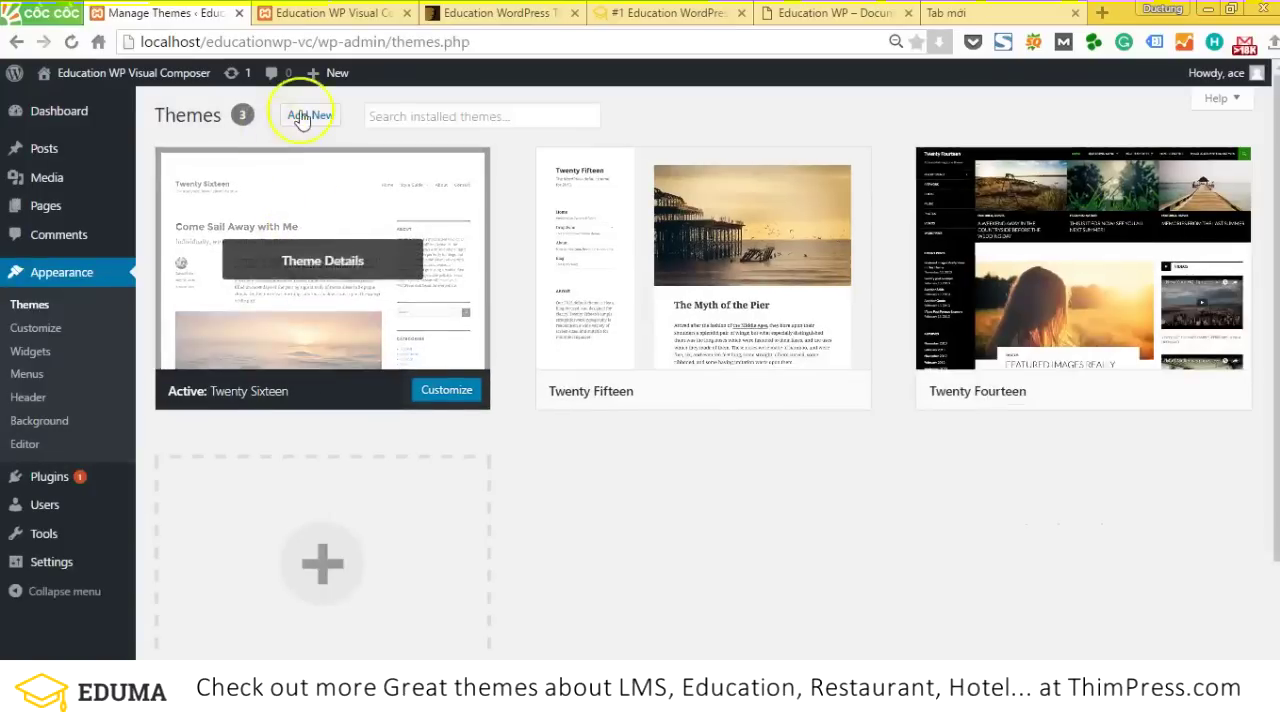
{"action": "left_click", "coordinate": [303, 117]}
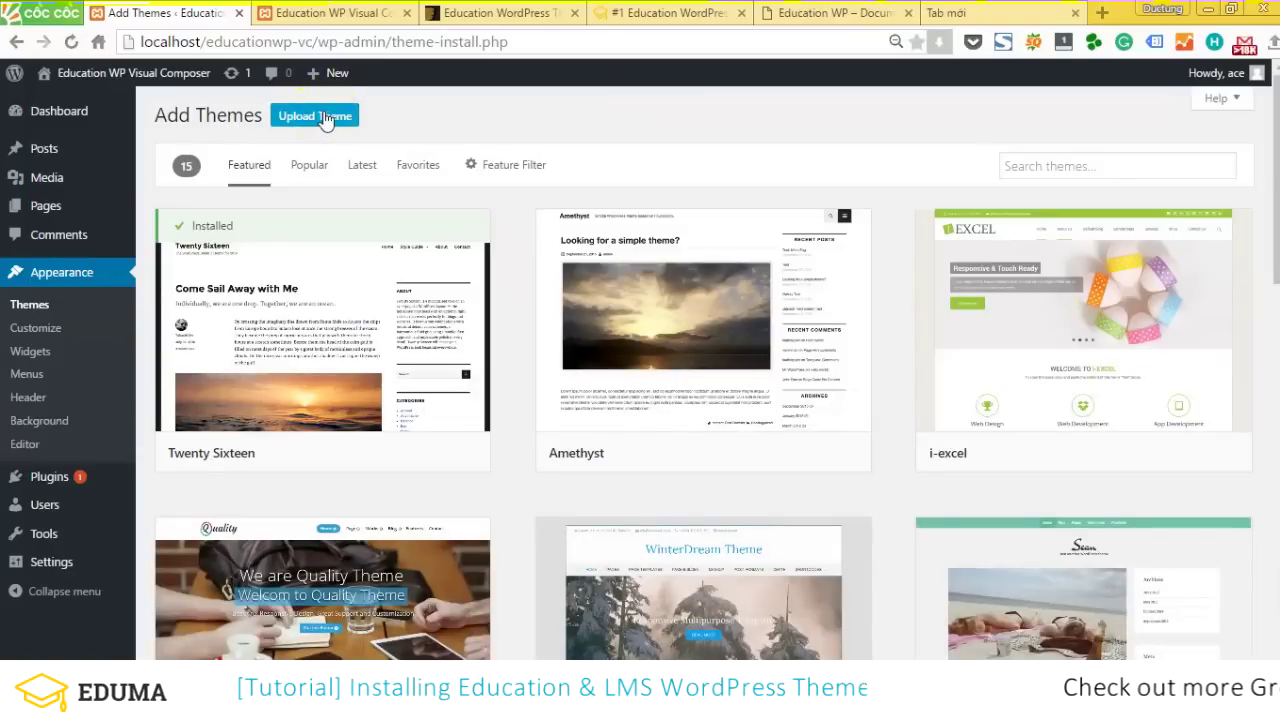
{"action": "left_click", "coordinate": [321, 117]}
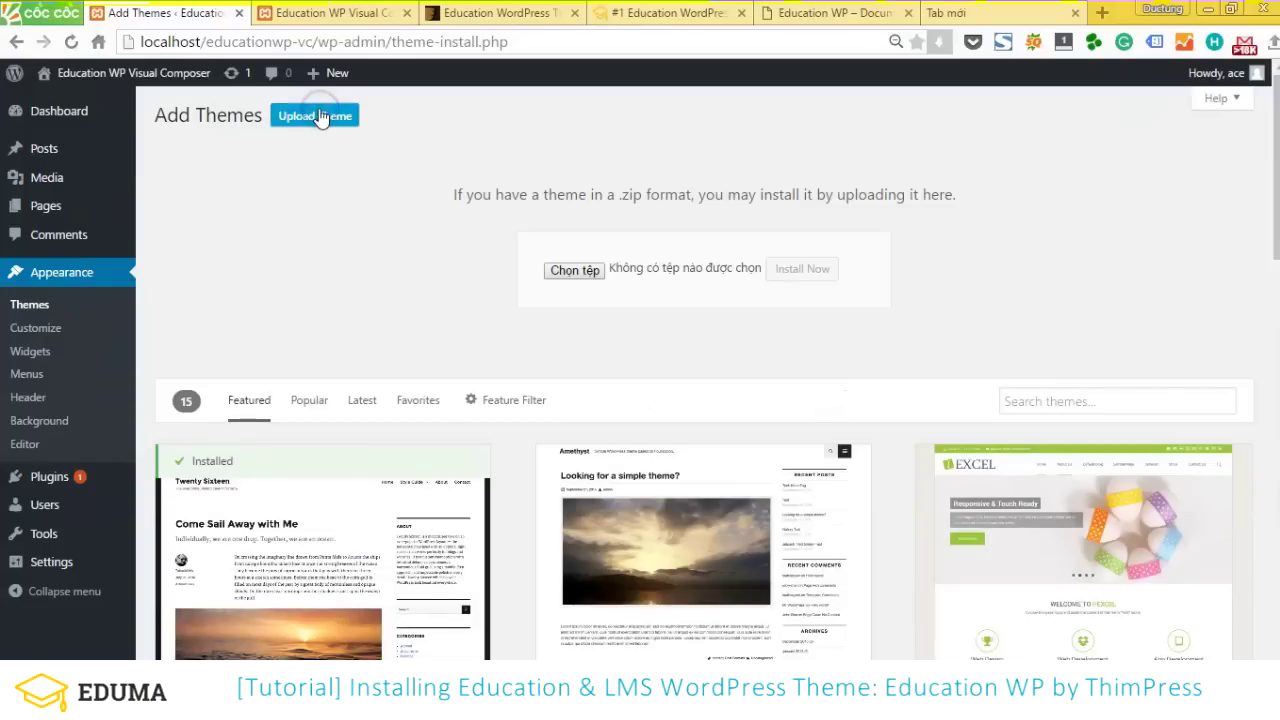
Choose eduma.zip from the edumatheme/eduma folder as the theme file for upload
{"action": "left_click", "coordinate": [548, 272]}
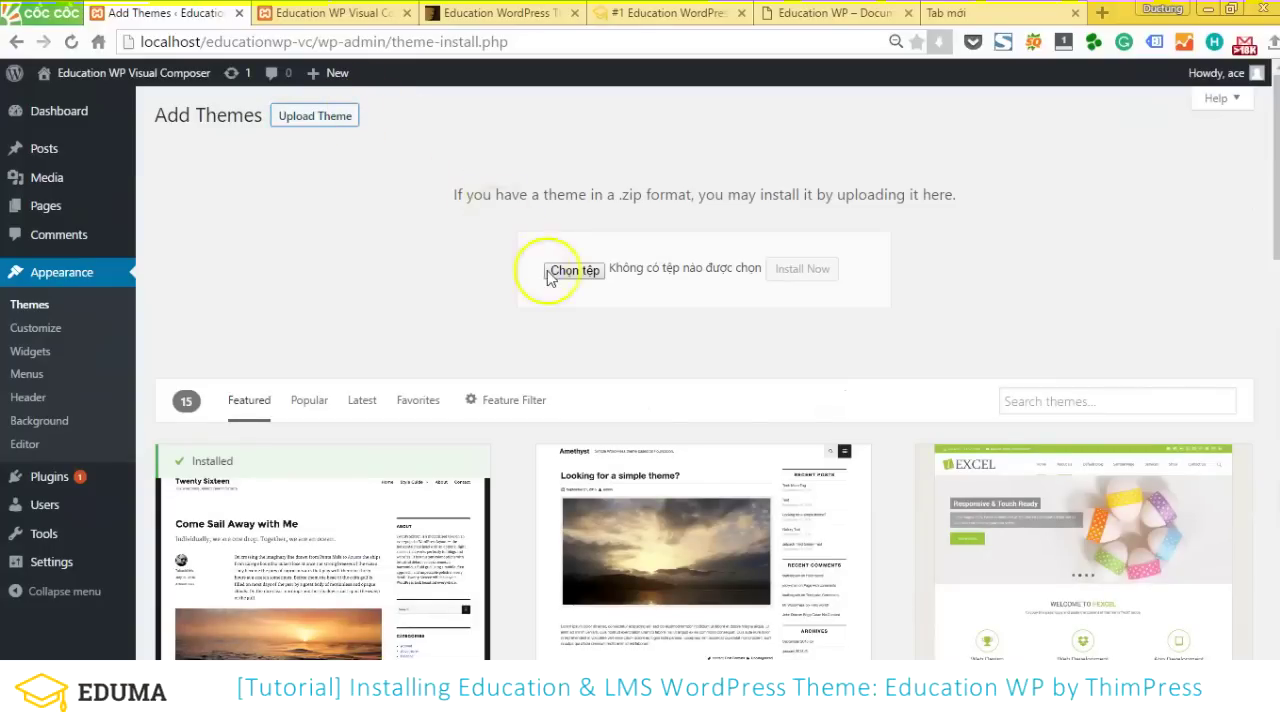
{"action": "scroll", "coordinate": [243, 243], "scroll_direction": "down", "scroll_amount": 1}
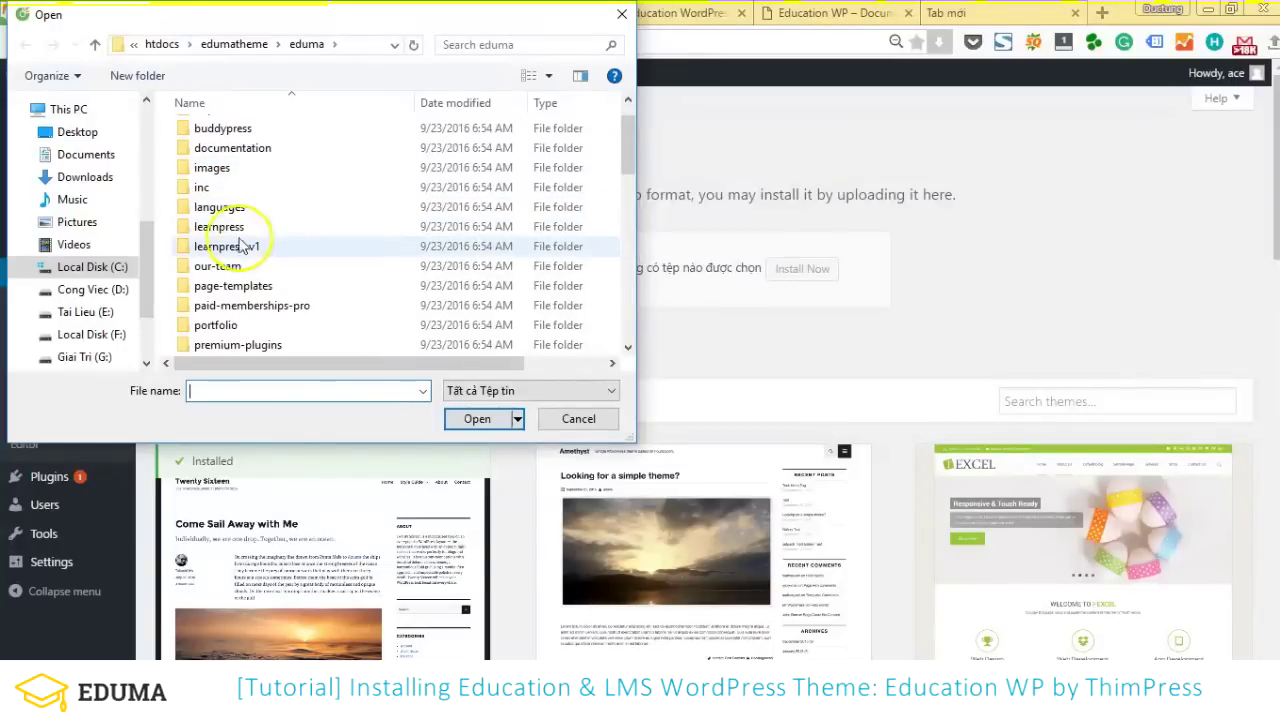
{"action": "scroll", "coordinate": [240, 280], "scroll_direction": "down", "scroll_amount": 6}
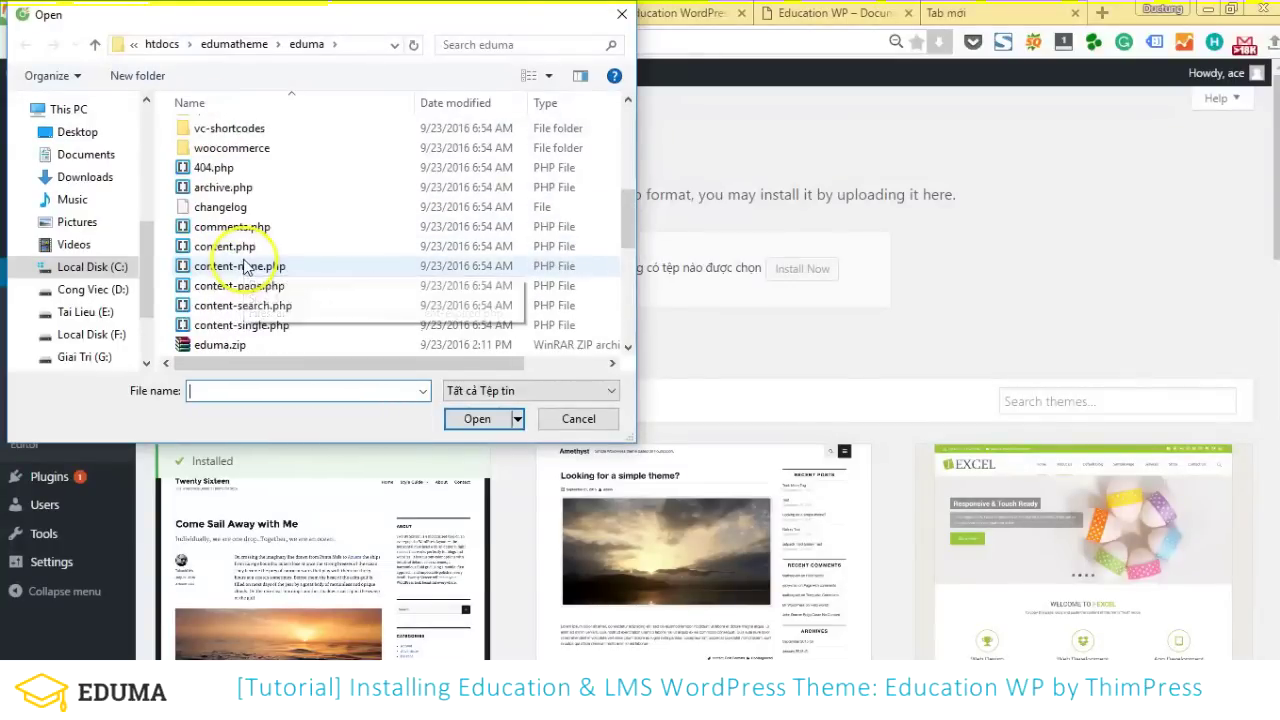
{"action": "double_click", "coordinate": [224, 286]}
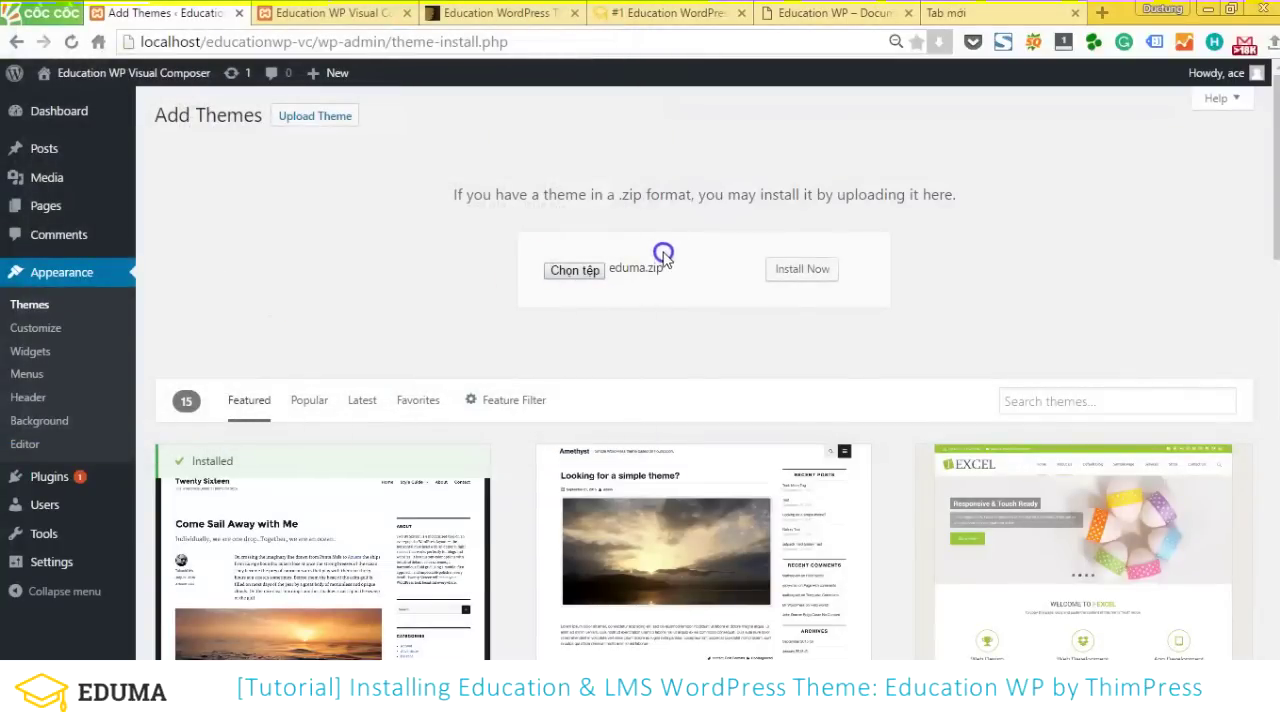
Install the uploaded eduma.zip theme and activate it on the site
{"action": "left_click", "coordinate": [762, 270]}
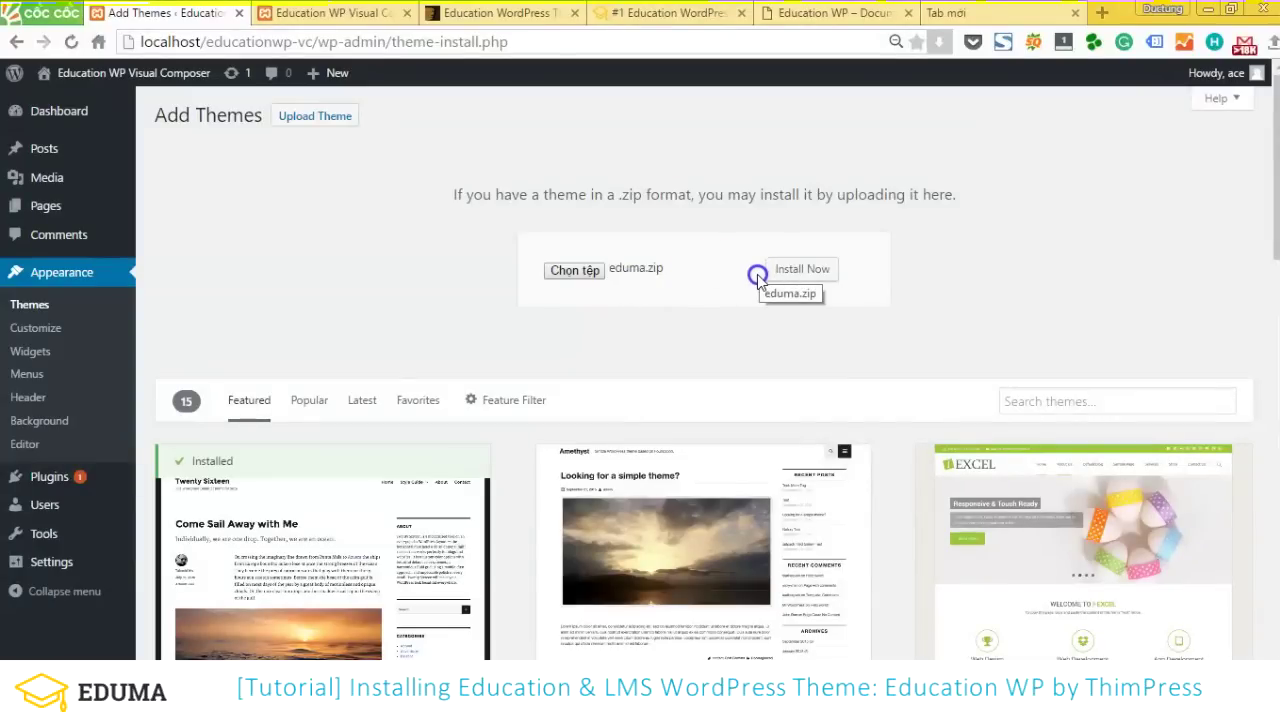
{"action": "left_click", "coordinate": [774, 271]}
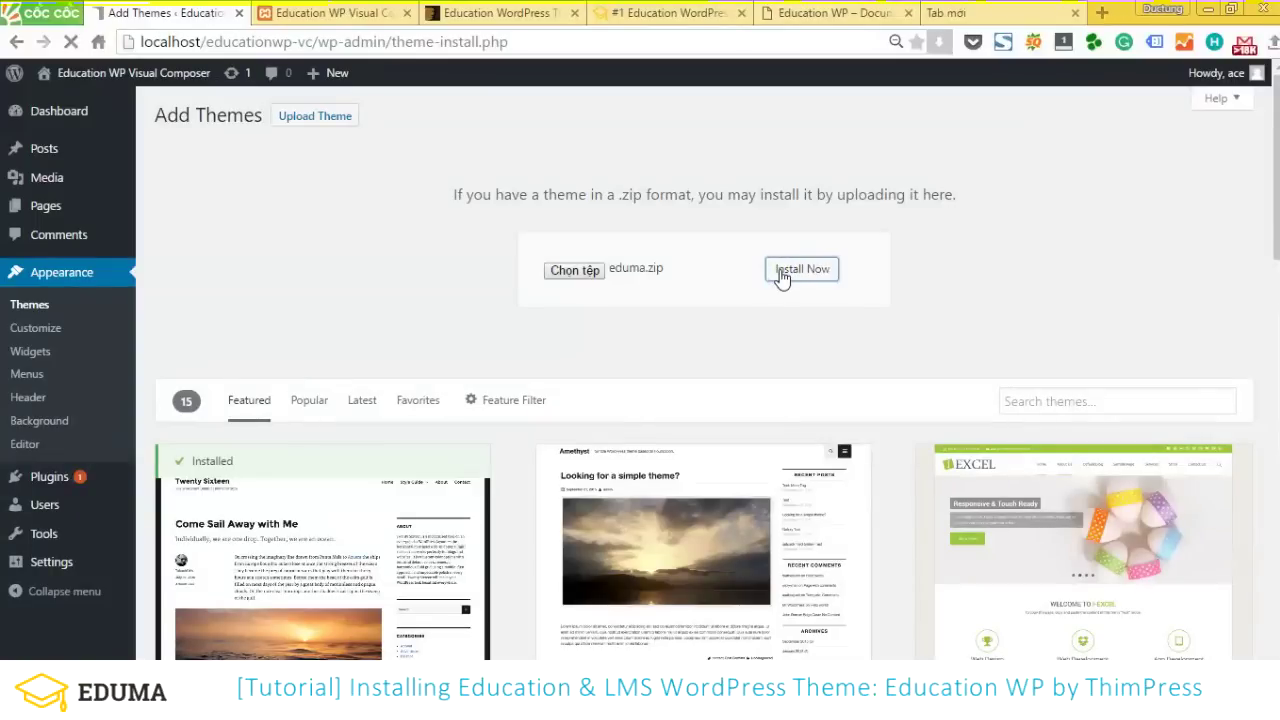
{"action": "left_click", "coordinate": [781, 277]}
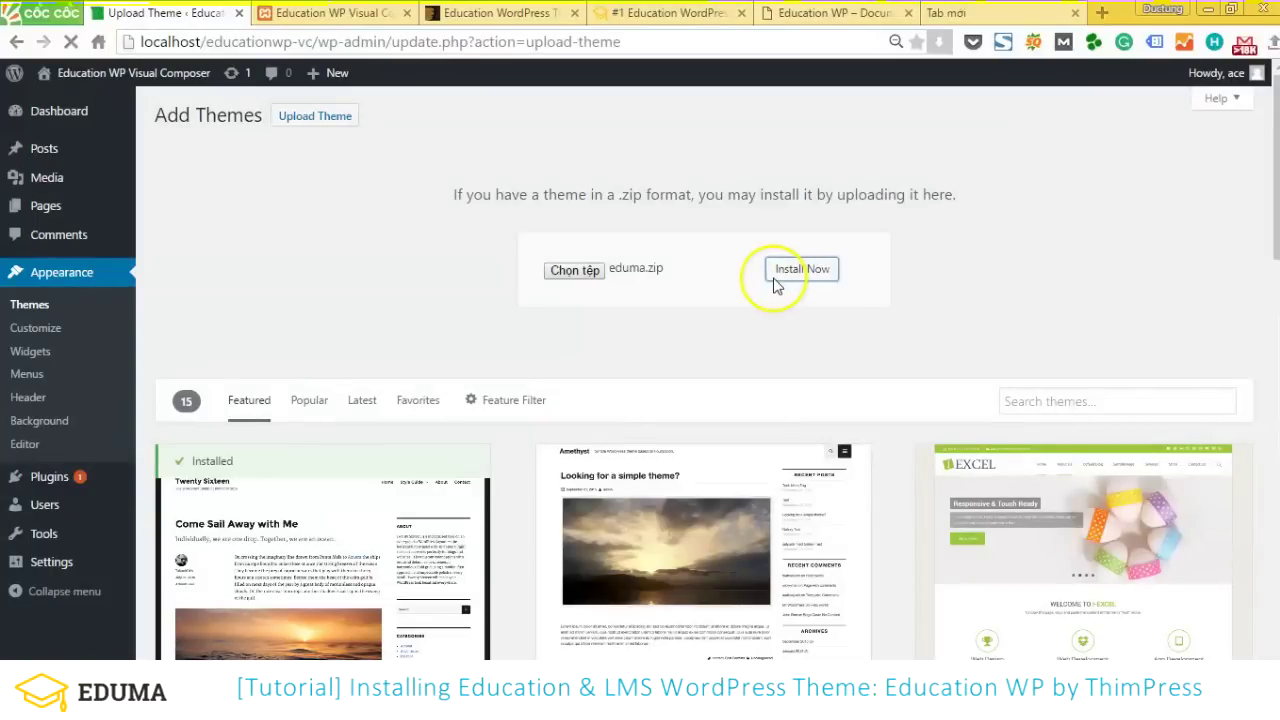
{"action": "left_click", "coordinate": [425, 297]}
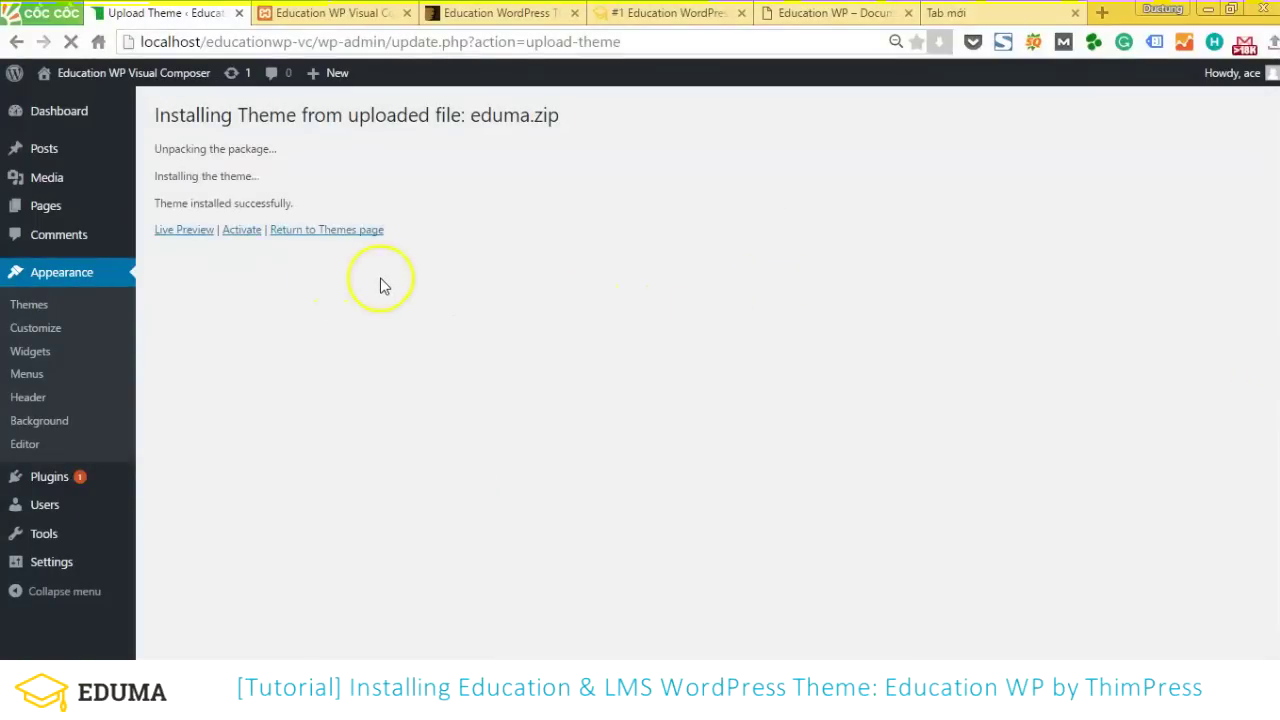
{"action": "left_click", "coordinate": [245, 230]}
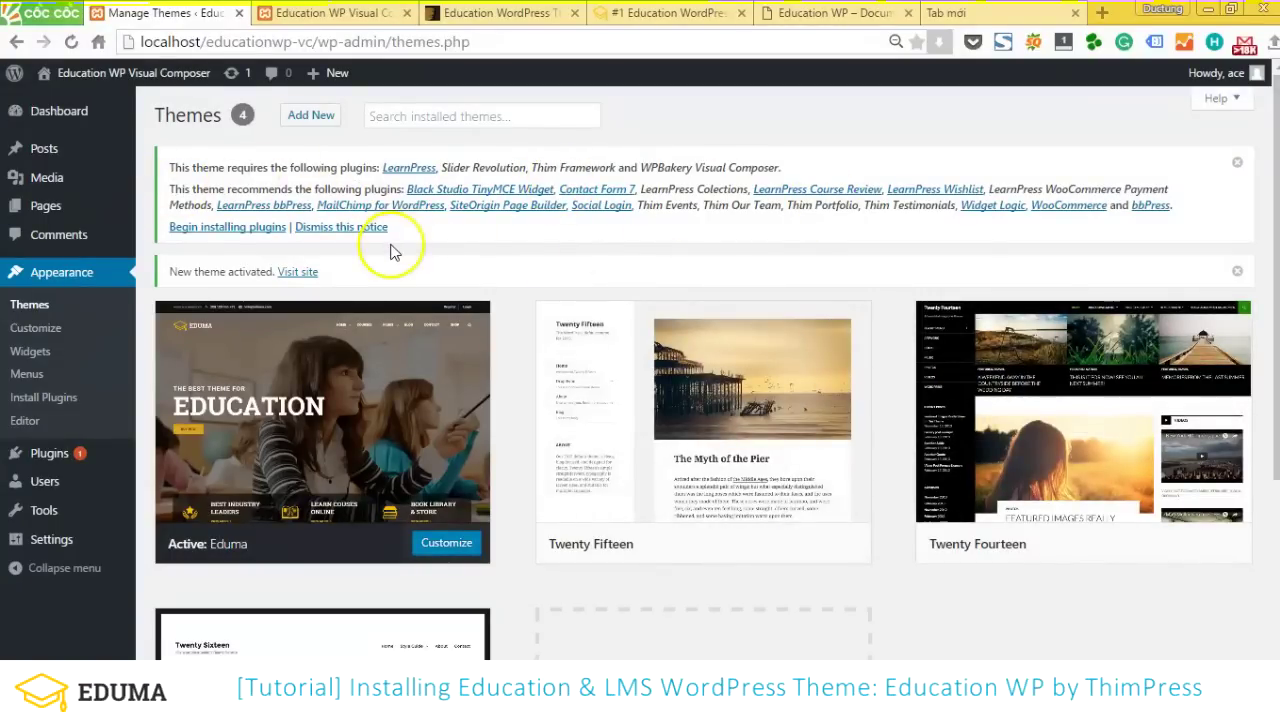
Begin installing the theme's required and recommended plugins by selecting all listed plugins and applying the bulk Install action
{"action": "left_click", "coordinate": [203, 234]}
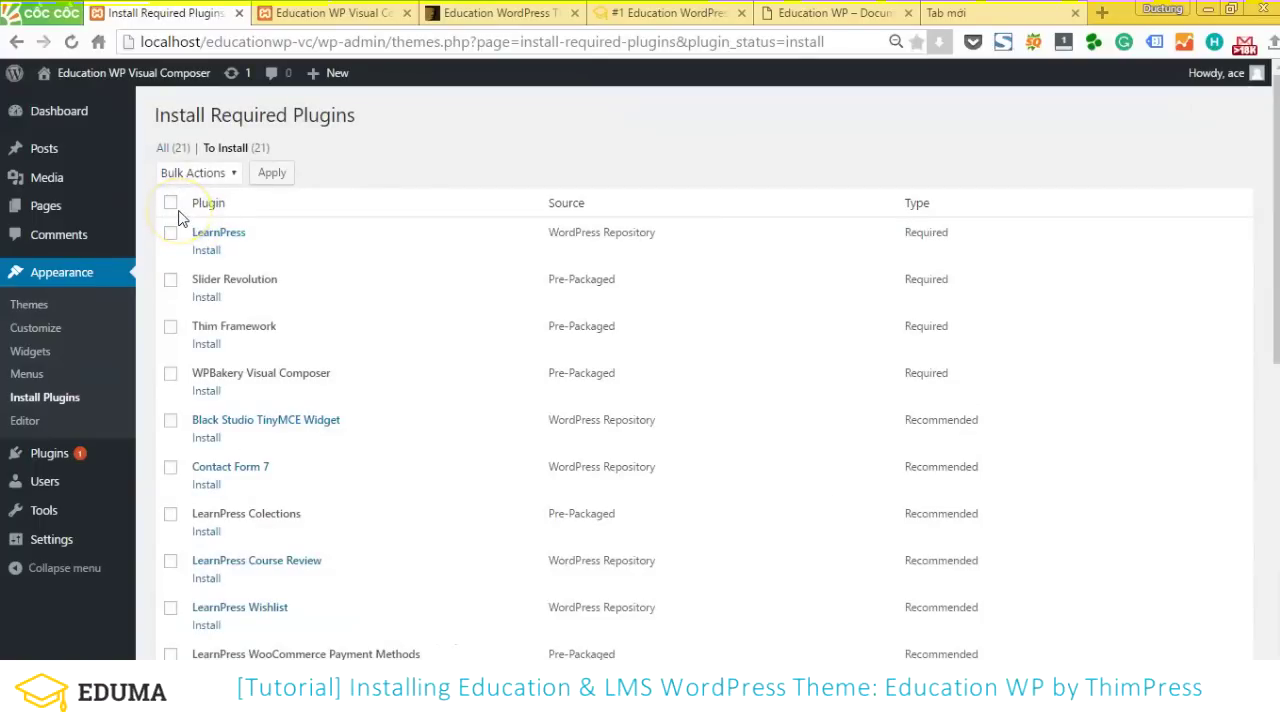
{"action": "left_click", "coordinate": [170, 203]}
{"action": "left_click", "coordinate": [175, 175]}
{"action": "left_click", "coordinate": [200, 208]}
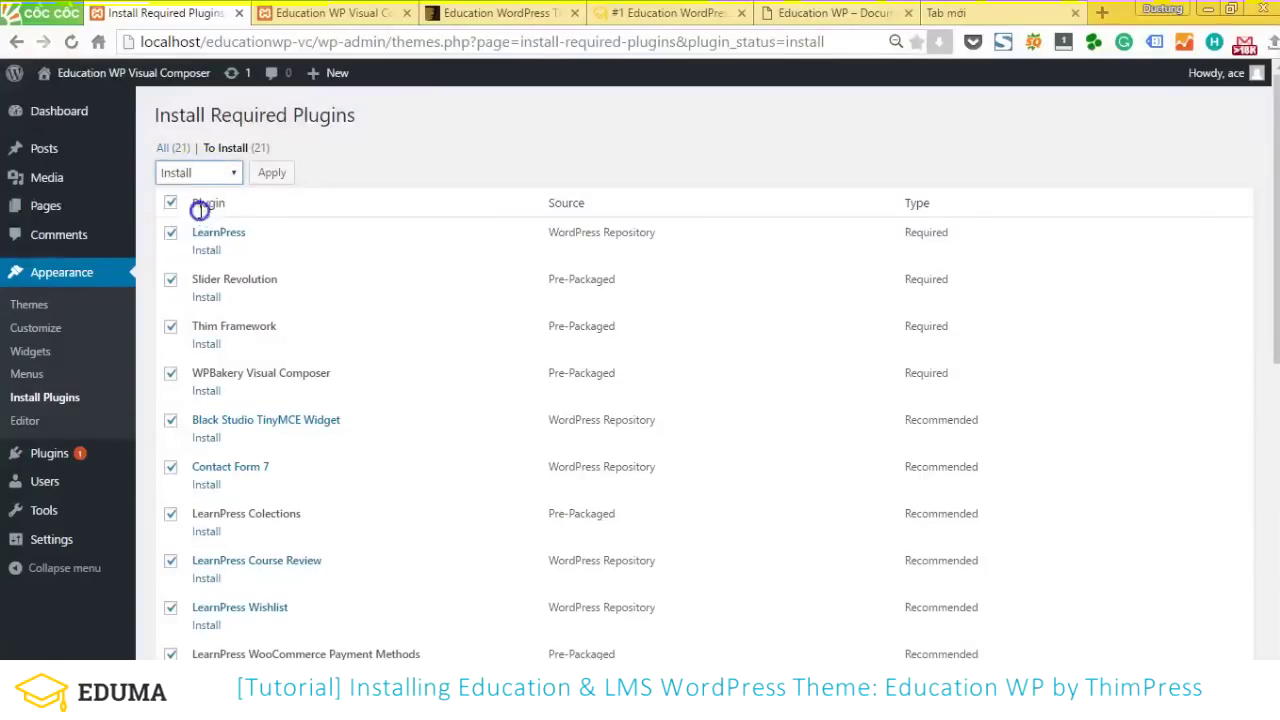
{"action": "left_click", "coordinate": [275, 172]}
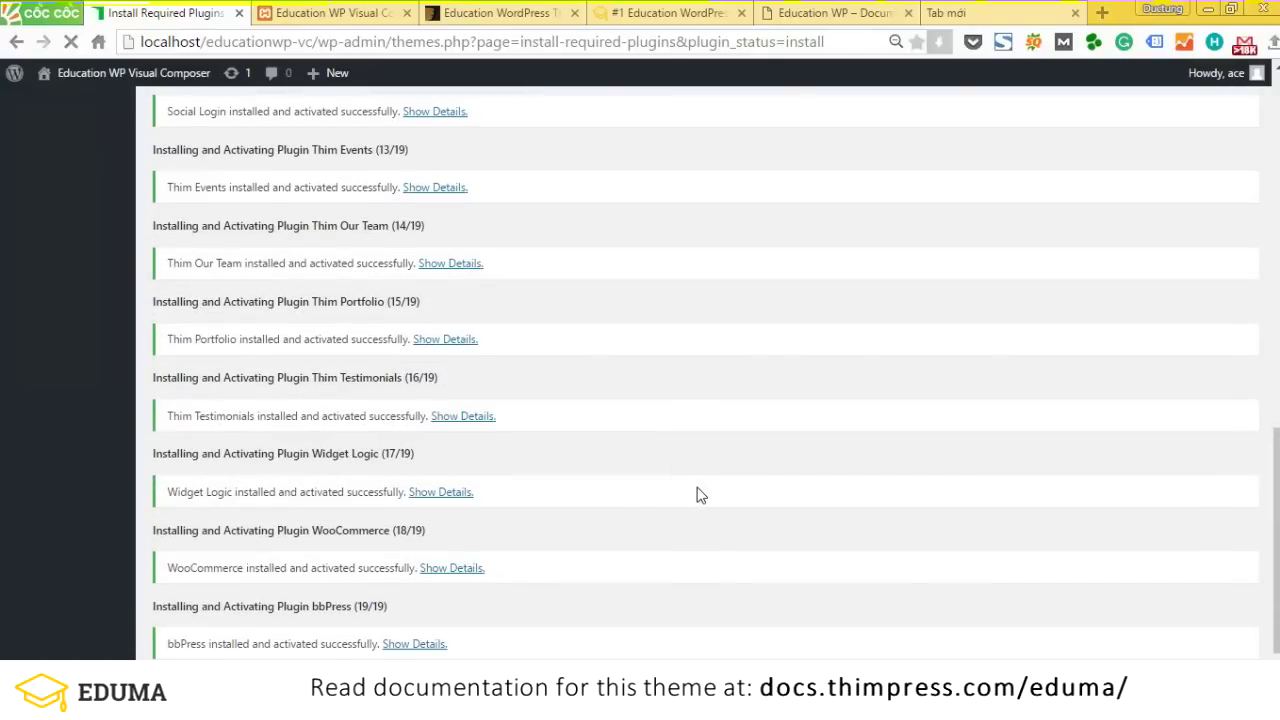
Review the plugin installation log, return to the dashboard and open the Demo Importer
{"action": "scroll", "coordinate": [698, 497], "scroll_direction": "down", "scroll_amount": 2}
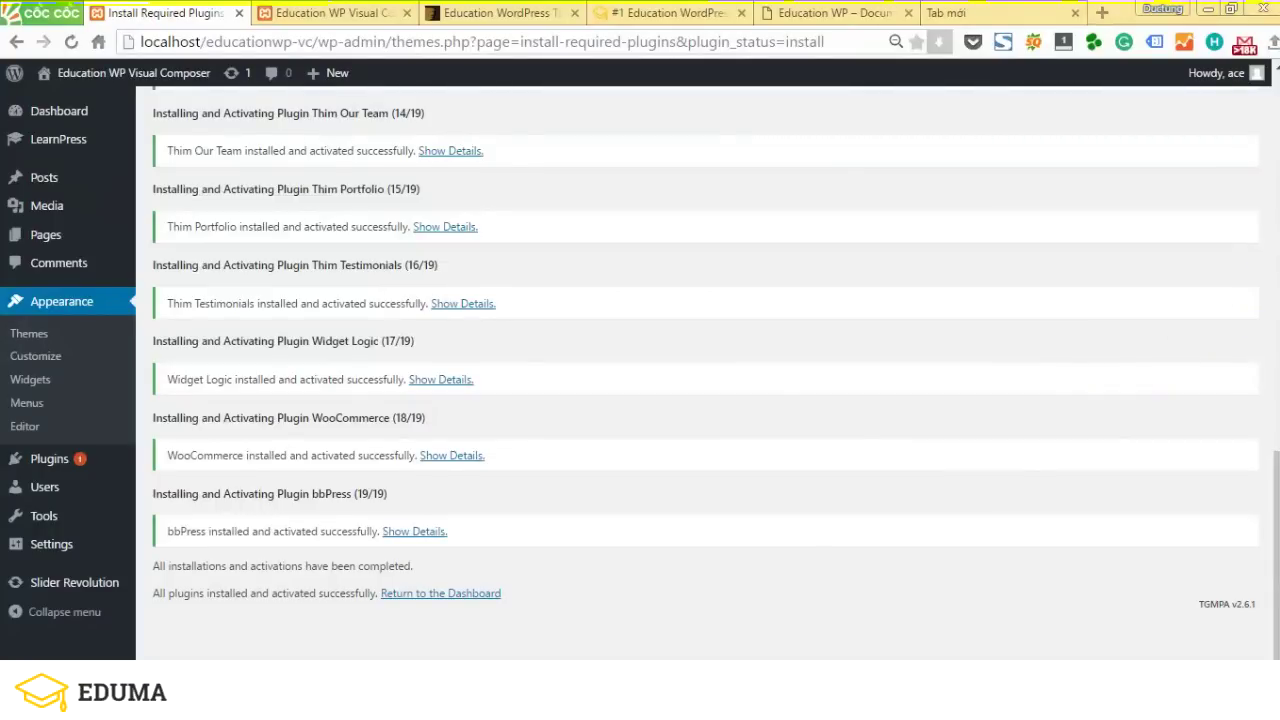
{"action": "left_click", "coordinate": [774, 395]}
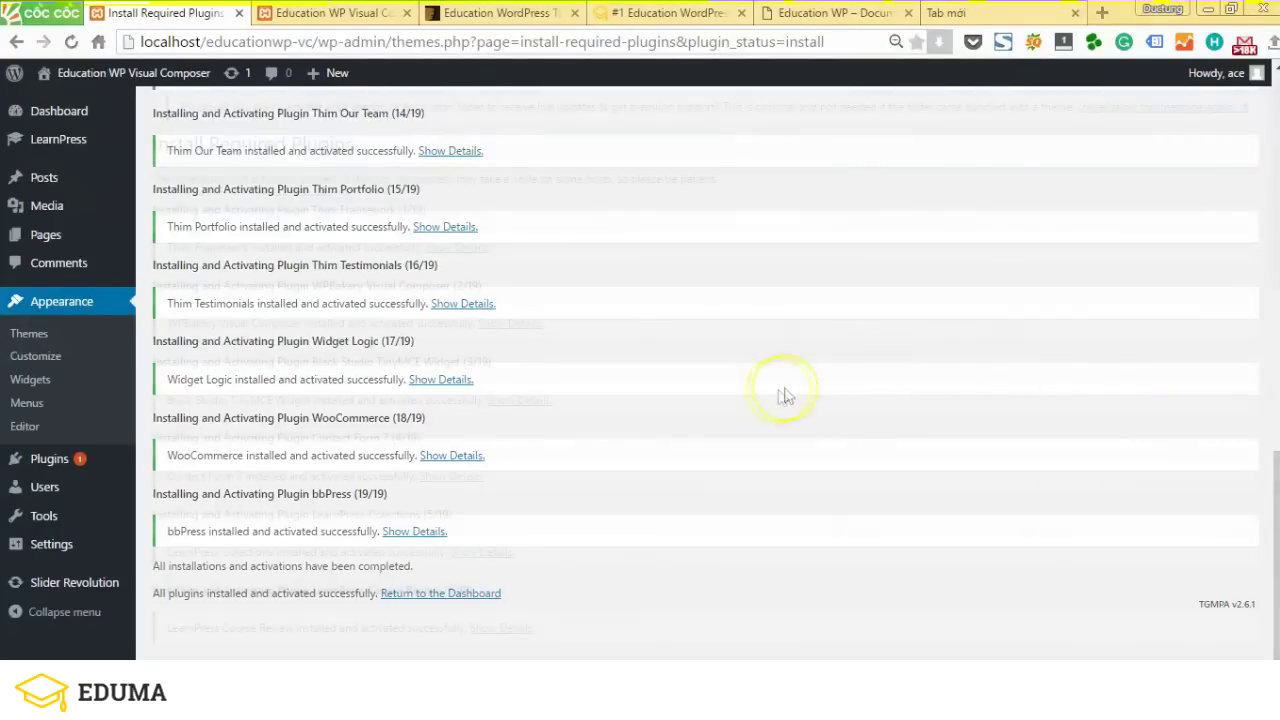
{"action": "scroll", "coordinate": [774, 395], "scroll_direction": "up", "scroll_amount": 15}
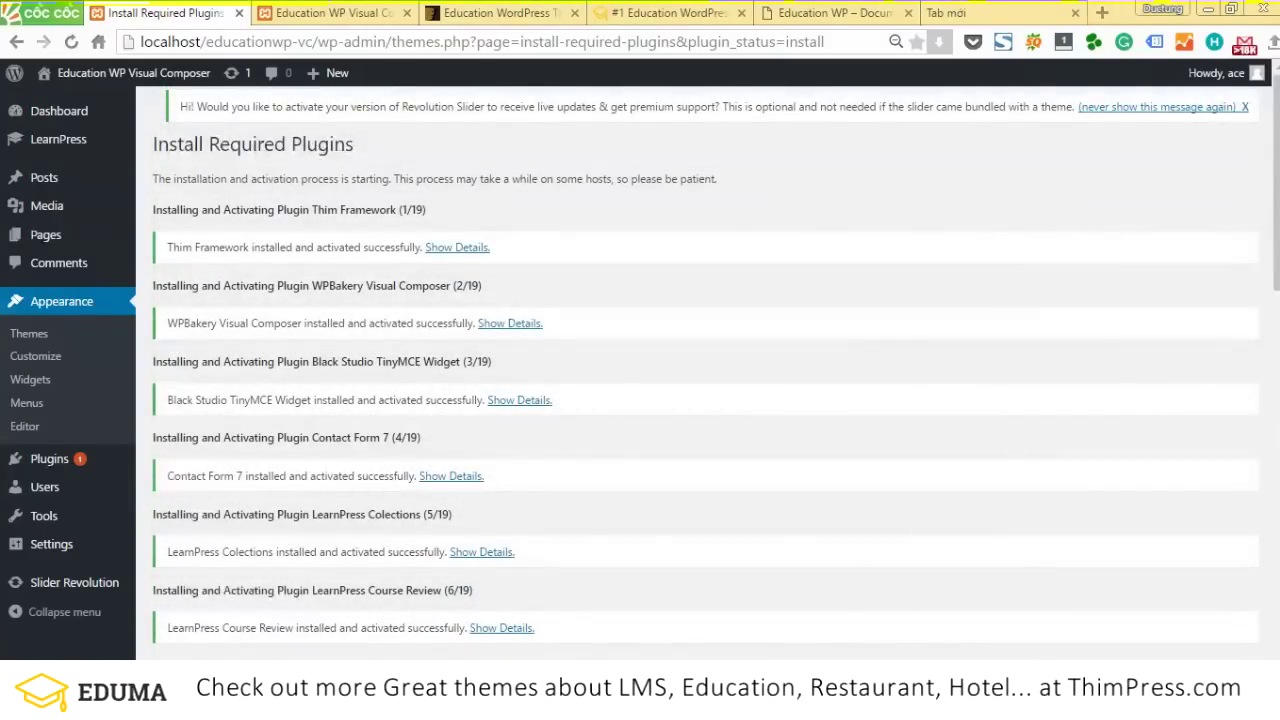
{"action": "scroll", "coordinate": [366, 223], "scroll_direction": "down", "scroll_amount": 15}
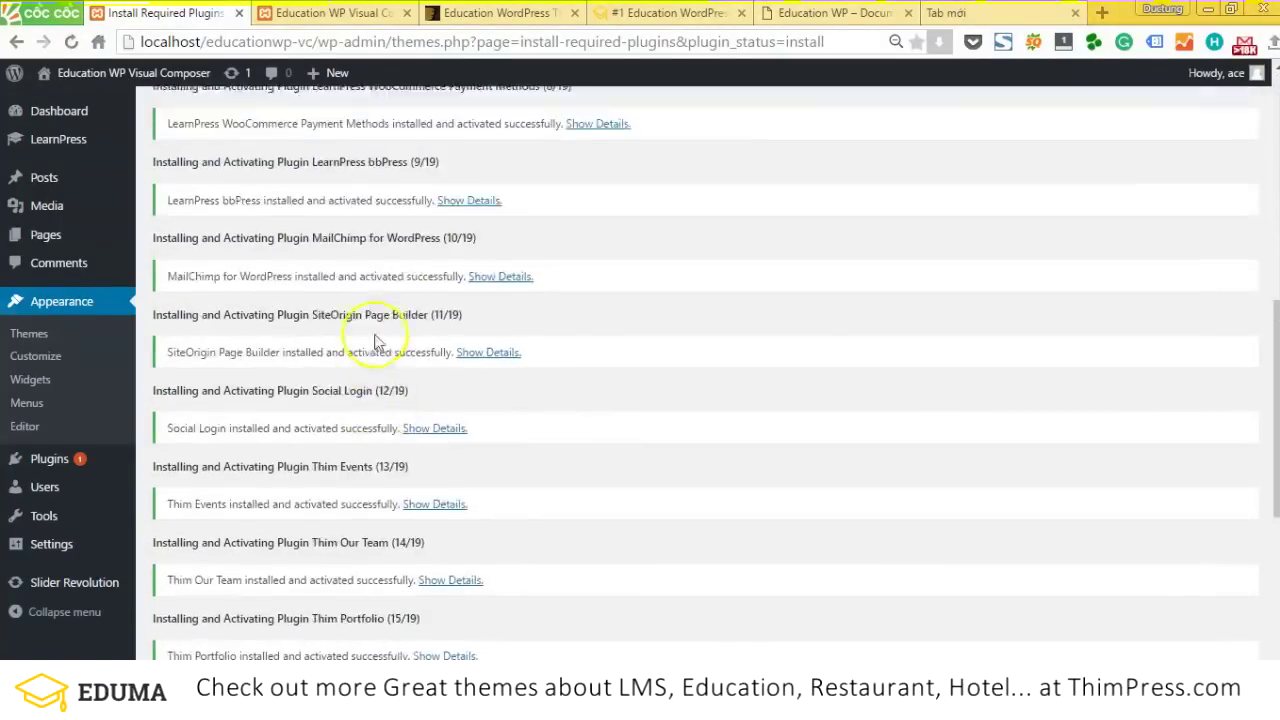
{"action": "left_click", "coordinate": [425, 594]}
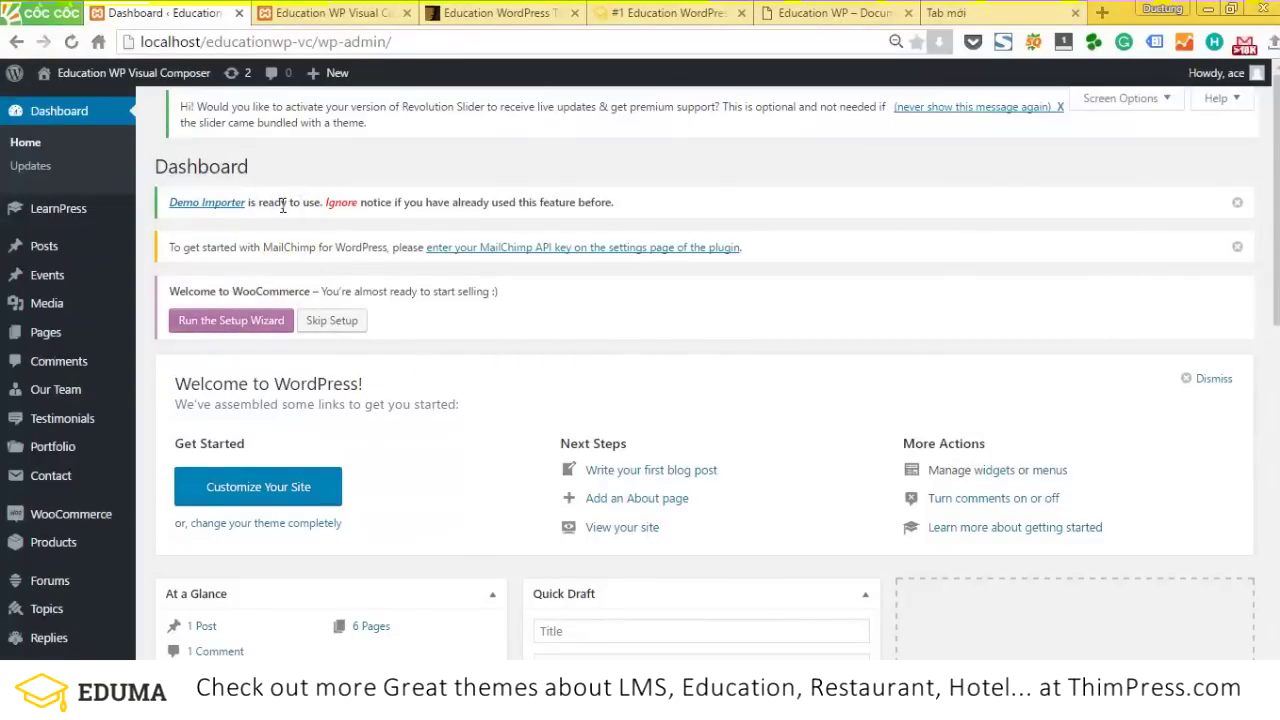
{"action": "left_click", "coordinate": [229, 213]}
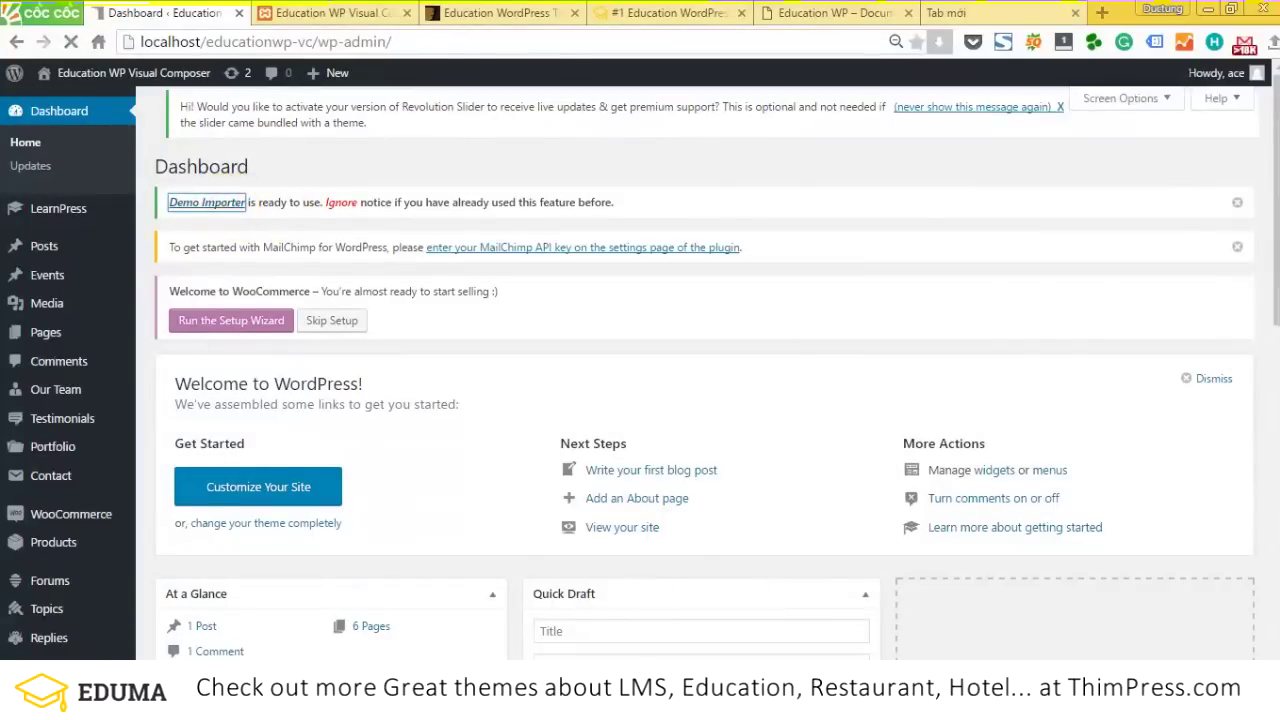
Look through the available demos and select Visual Composer as the page builder for the demo import
{"action": "scroll", "coordinate": [384, 360], "scroll_direction": "down", "scroll_amount": 3}
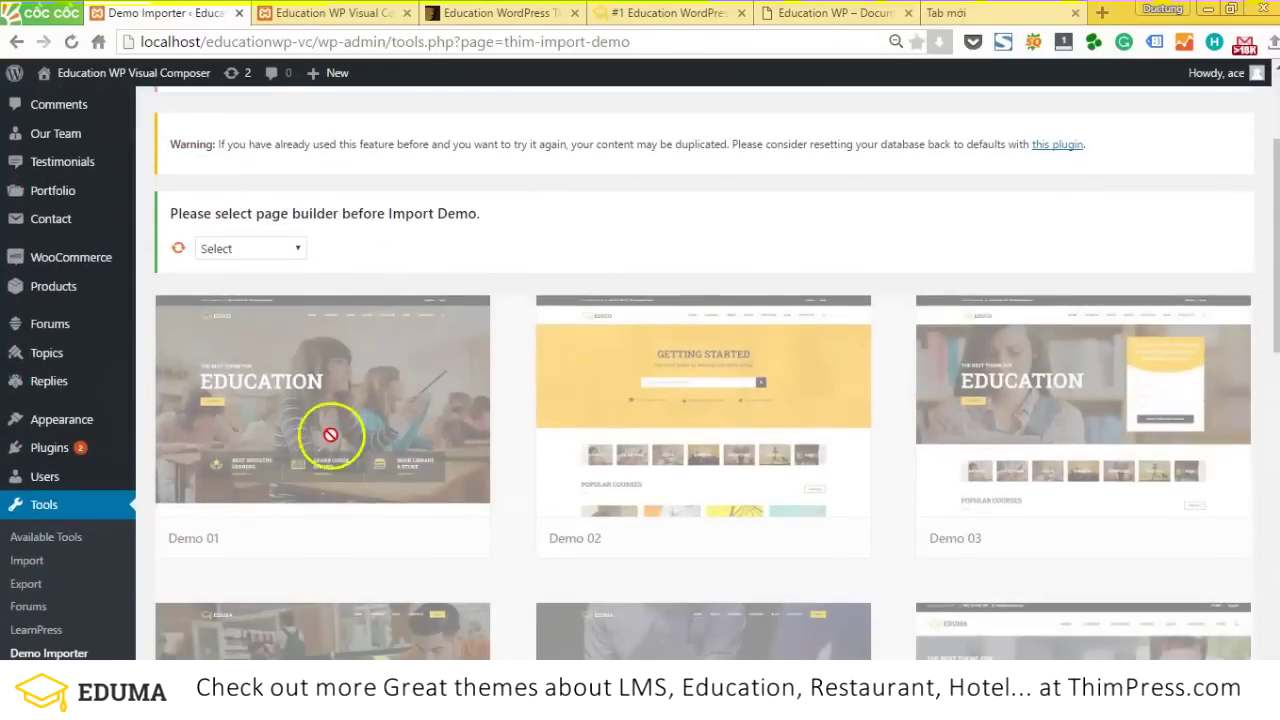
{"action": "scroll", "coordinate": [586, 466], "scroll_direction": "down", "scroll_amount": 8}
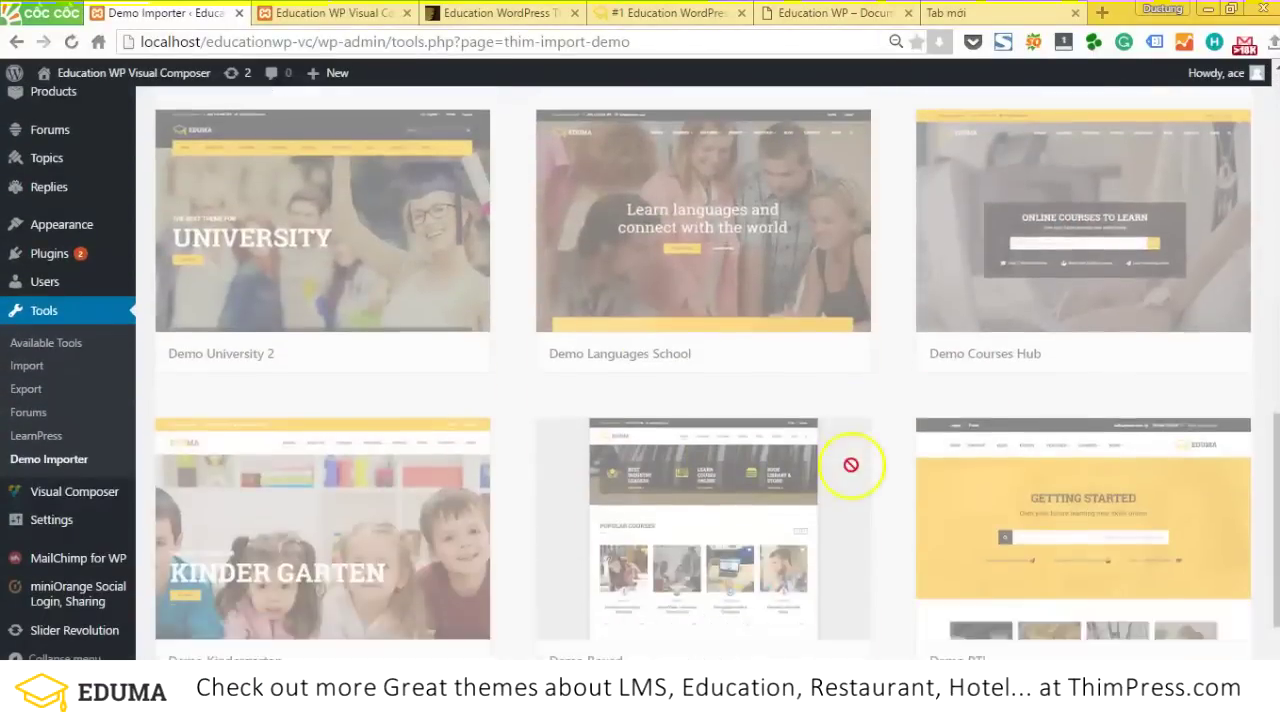
{"action": "scroll", "coordinate": [826, 494], "scroll_direction": "up", "scroll_amount": 7}
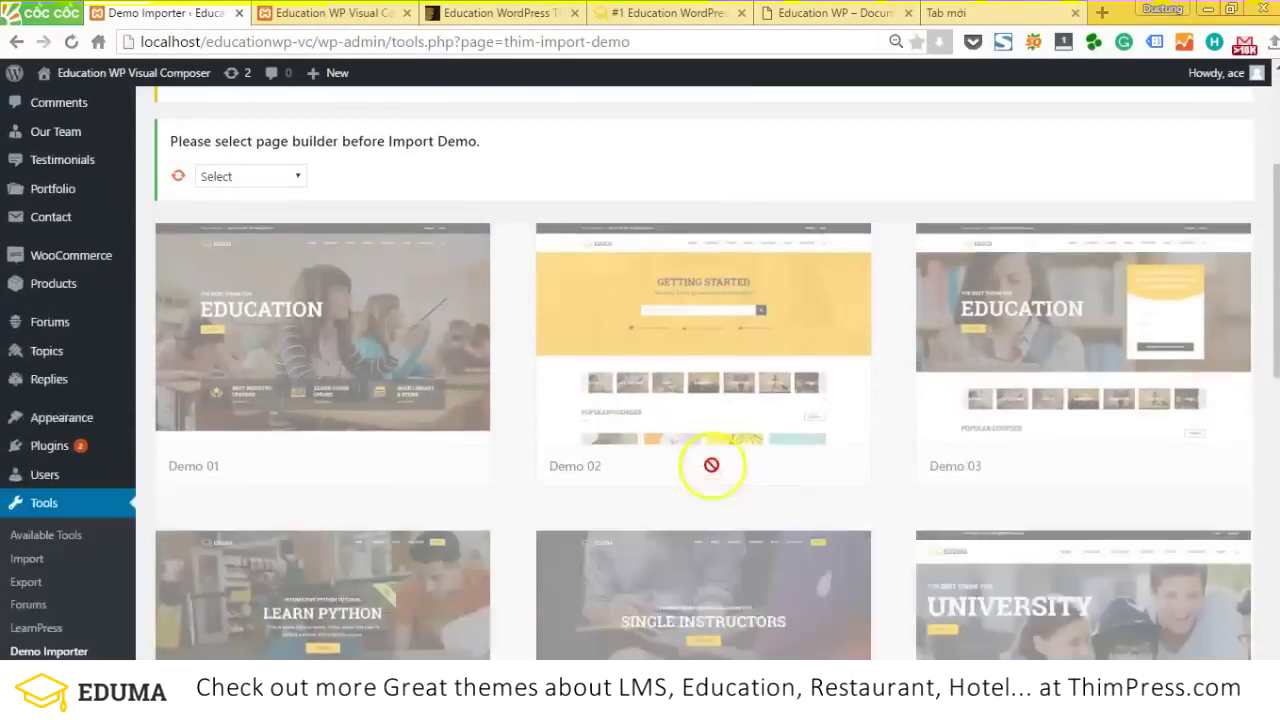
{"action": "scroll", "coordinate": [849, 406], "scroll_direction": "down", "scroll_amount": 4}
{"action": "scroll", "coordinate": [826, 503], "scroll_direction": "up", "scroll_amount": 6}
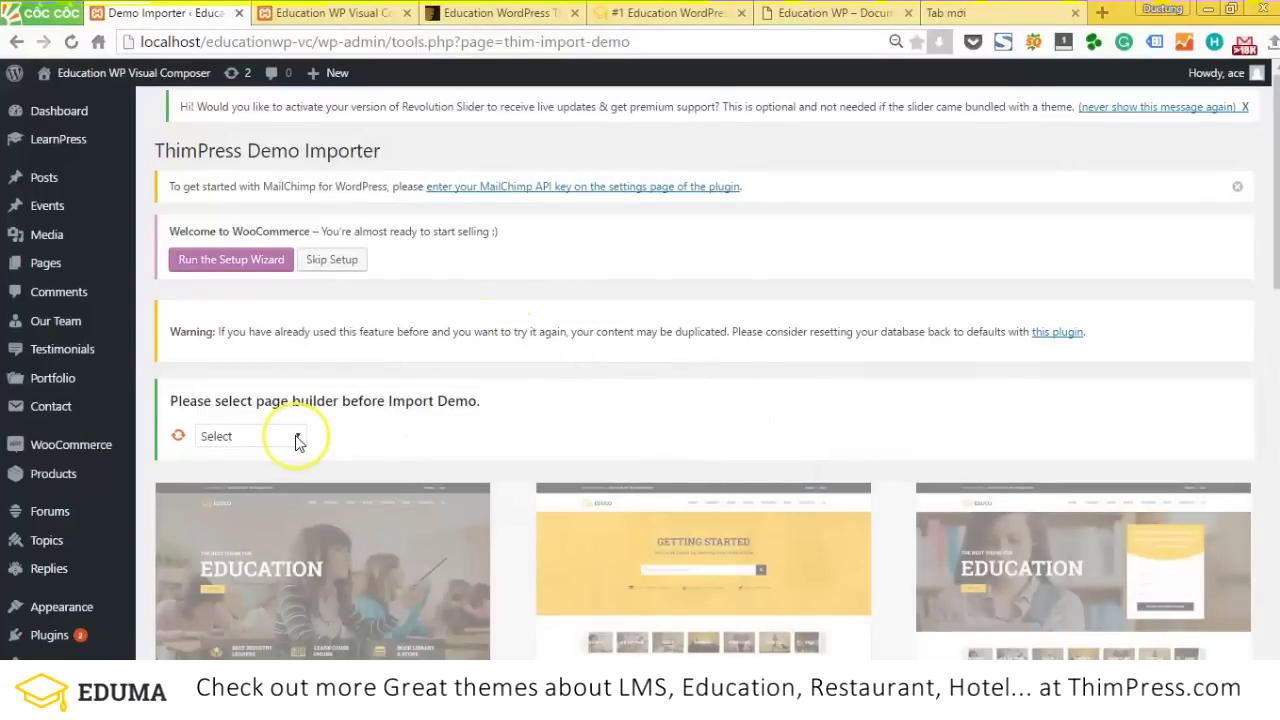
{"action": "left_click_drag", "start_coordinate": [297, 441], "coordinate": [259, 520]}
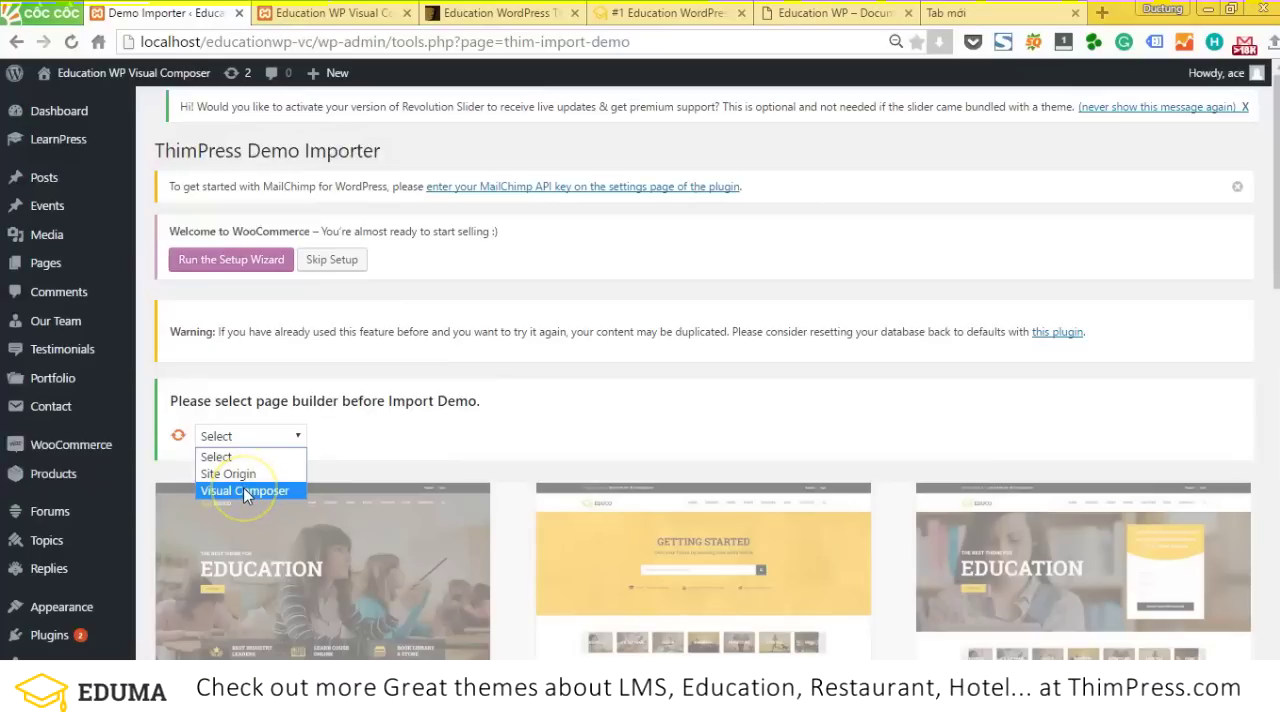
{"action": "left_click", "coordinate": [243, 490]}
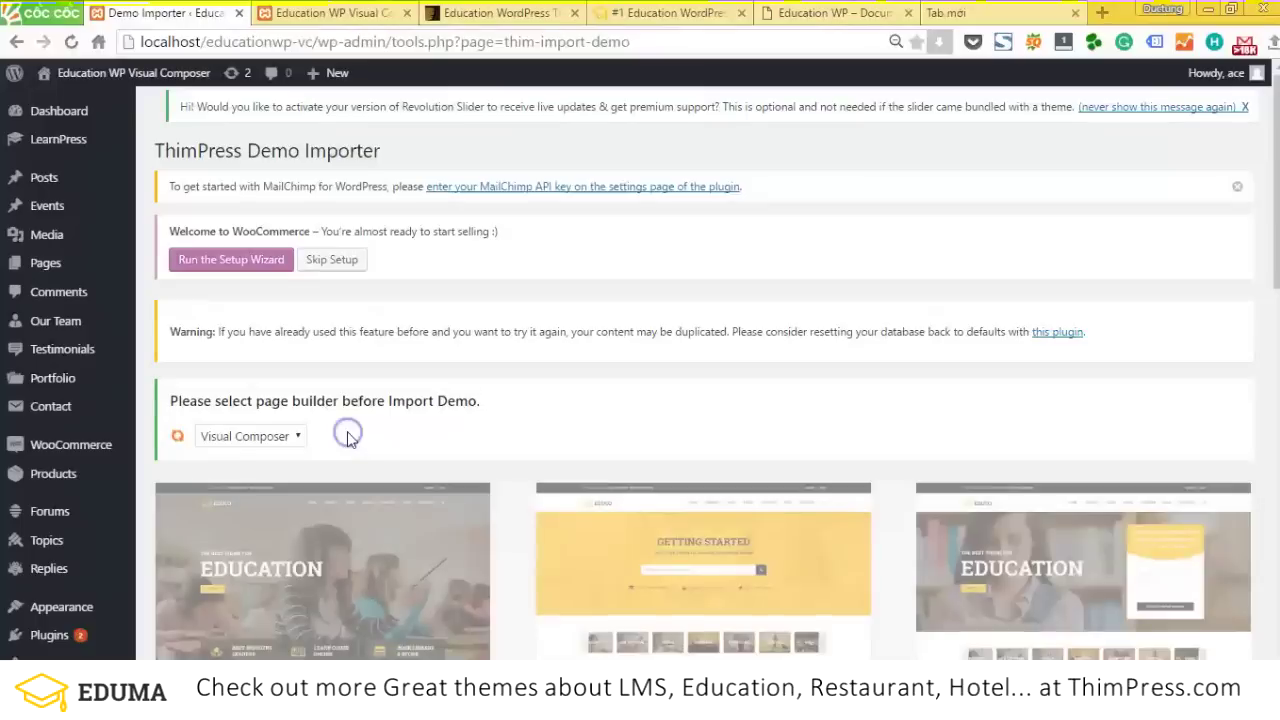
Import the Demo 01 content and confirm the import
{"action": "scroll", "coordinate": [350, 432], "scroll_direction": "down", "scroll_amount": 2}
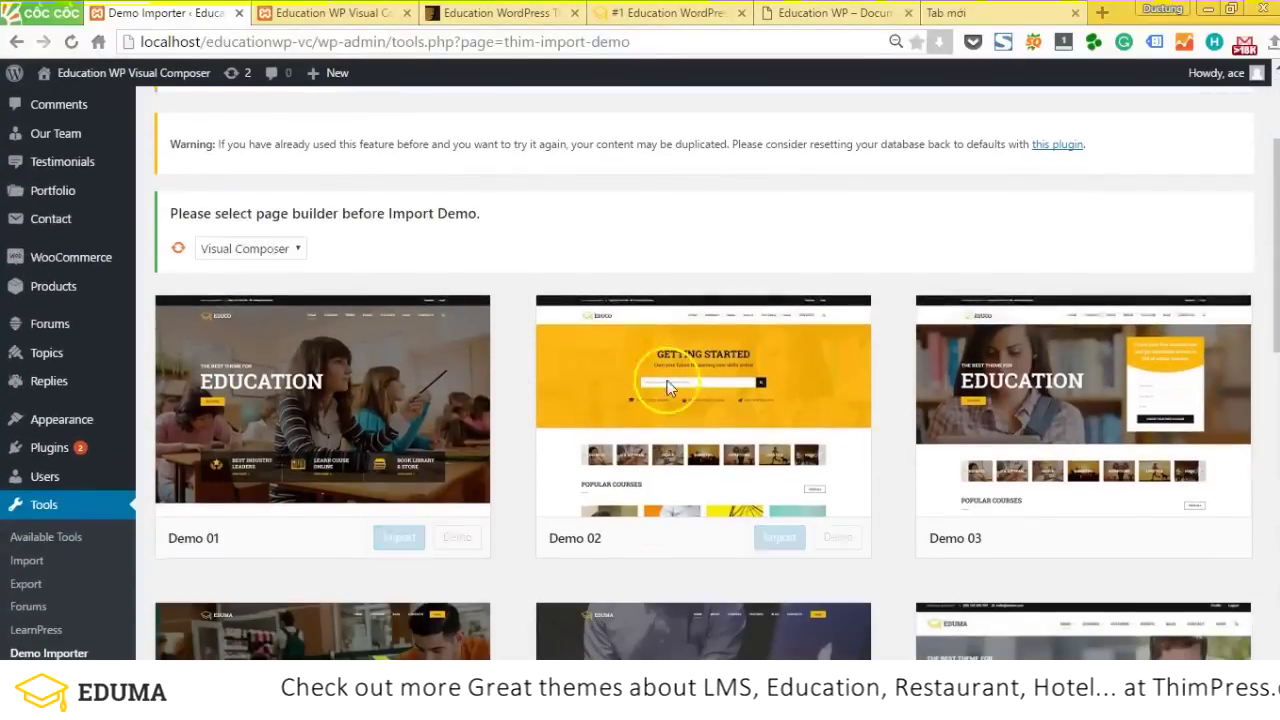
{"action": "mouse_move", "coordinate": [413, 455]}
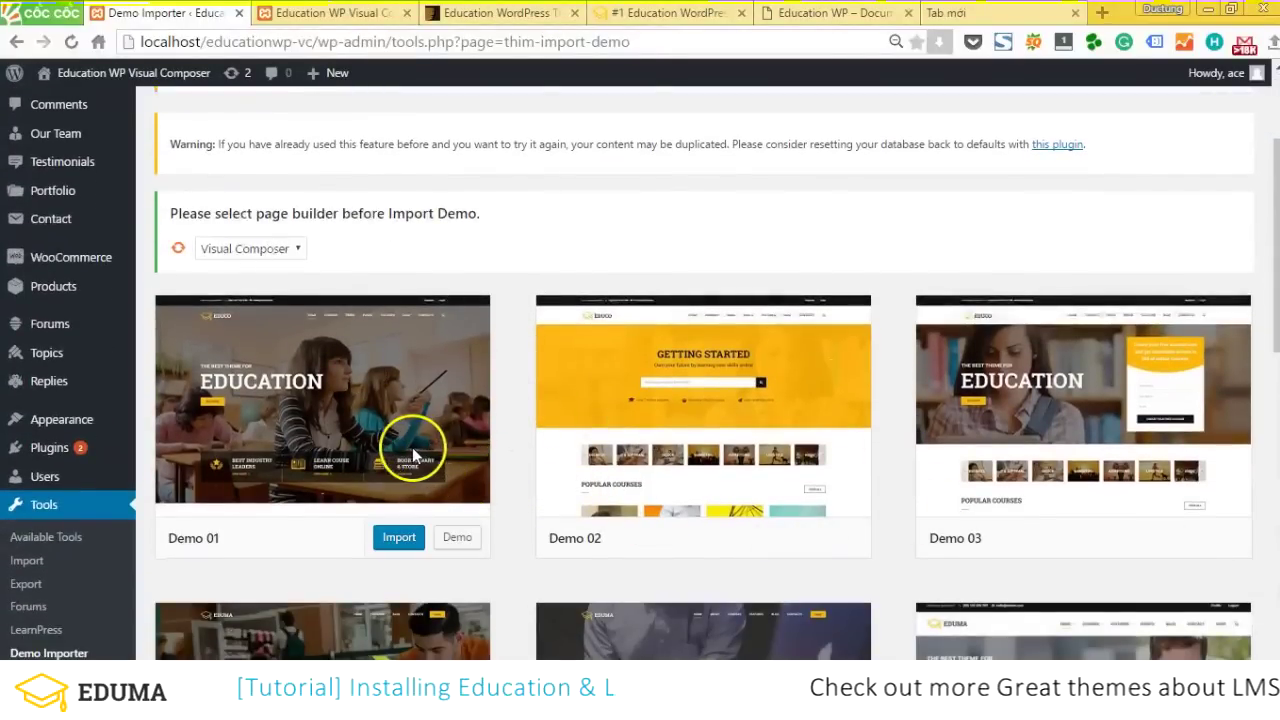
{"action": "mouse_move", "coordinate": [534, 359]}
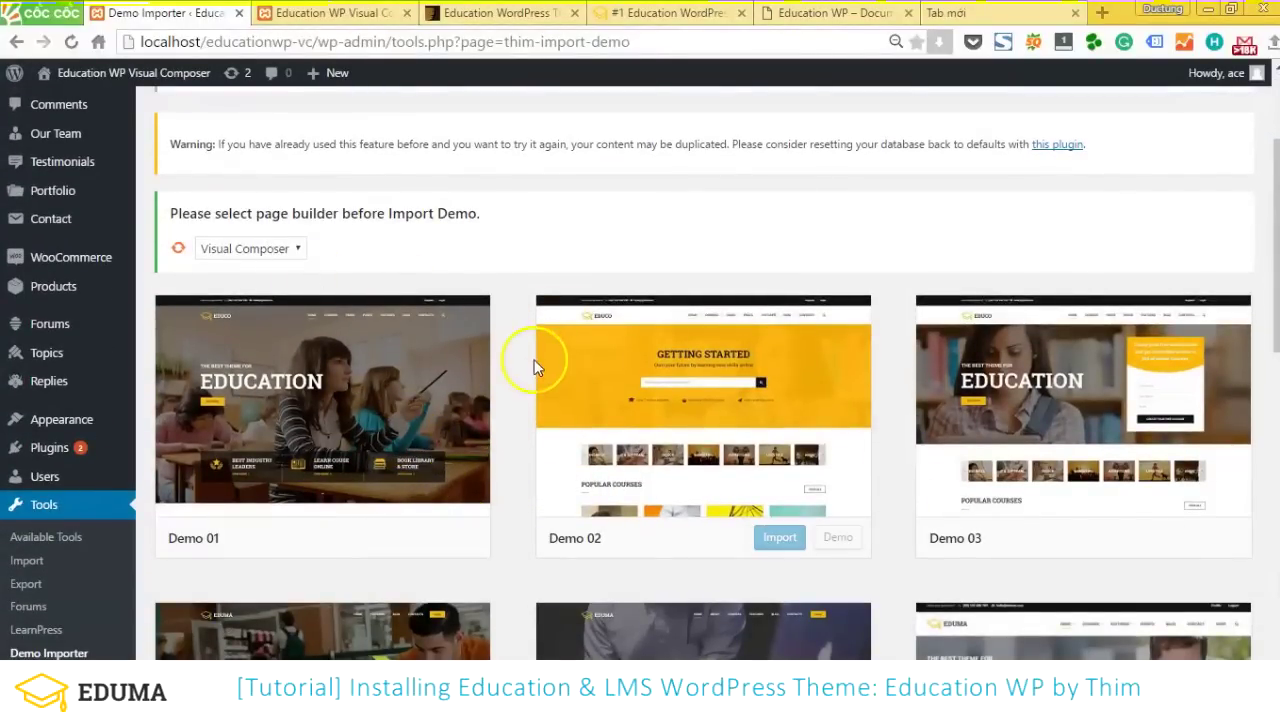
{"action": "mouse_move", "coordinate": [395, 361]}
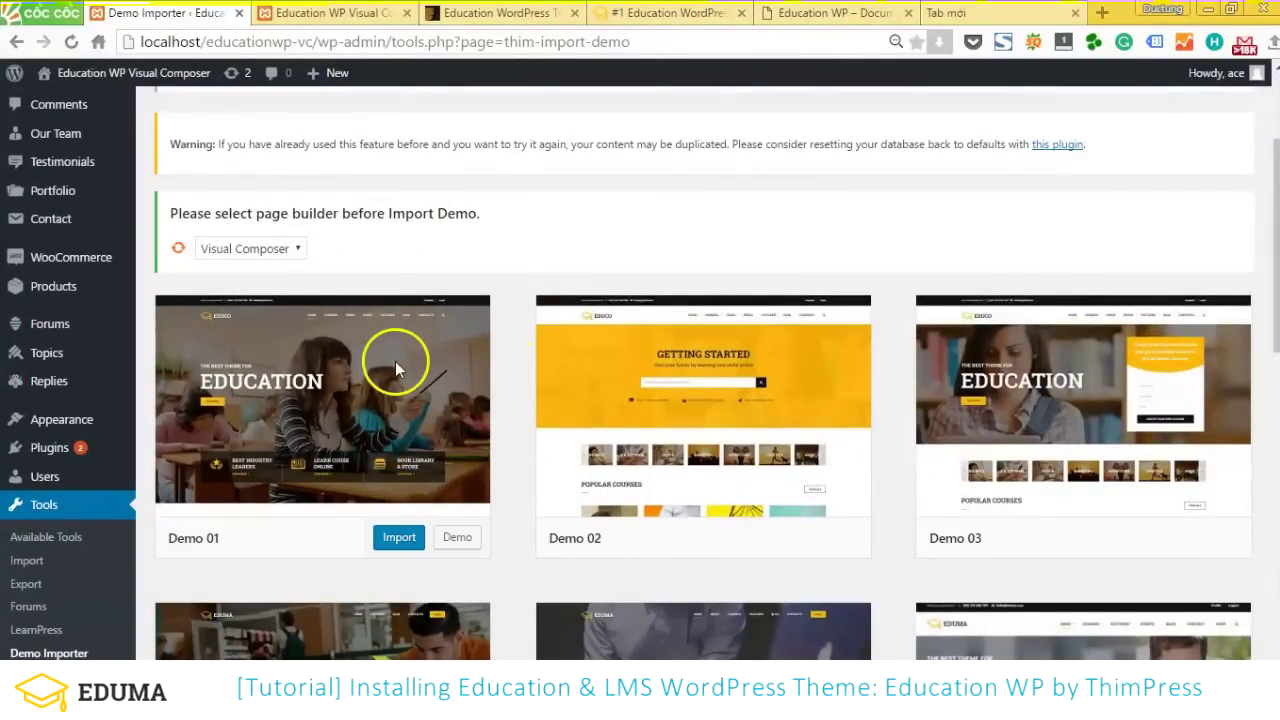
{"action": "left_click", "coordinate": [396, 545]}
{"action": "left_click", "coordinate": [716, 158]}
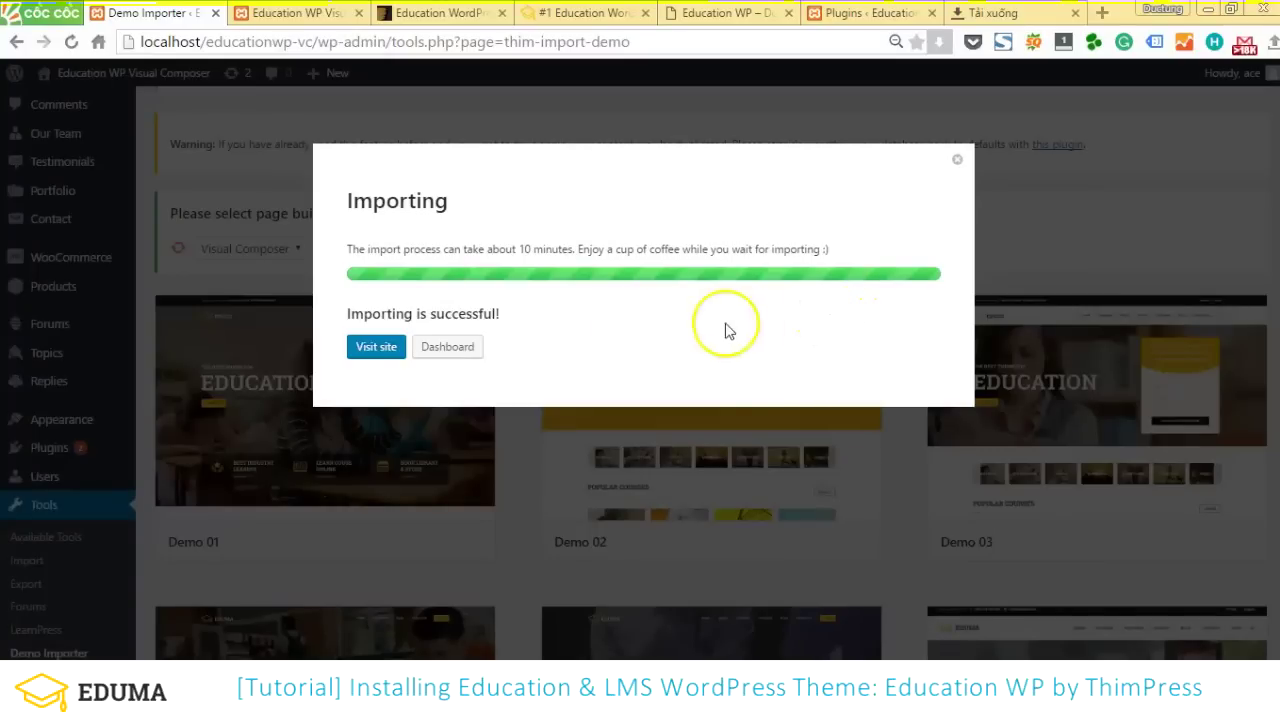
Visit the imported site and examine its home page, including the Courses menu, popular courses and events sections
{"action": "left_click", "coordinate": [389, 350]}
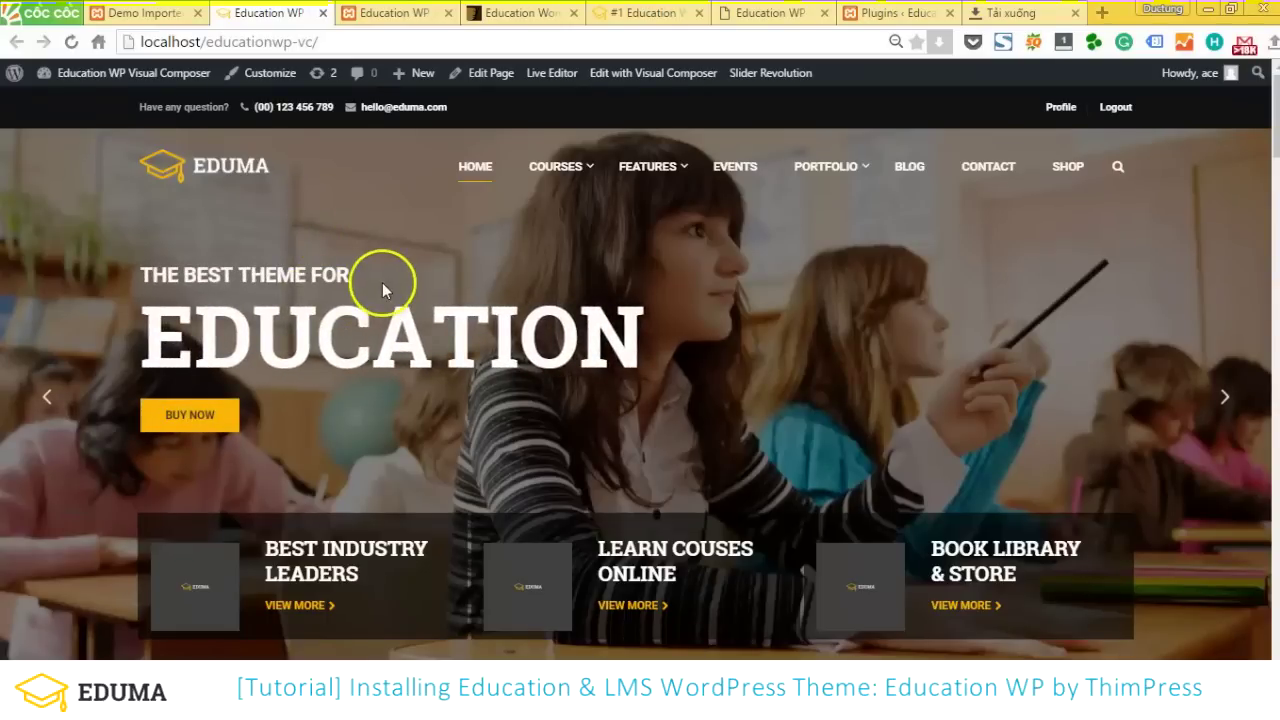
{"action": "scroll", "coordinate": [590, 308], "scroll_direction": "down", "scroll_amount": 5}
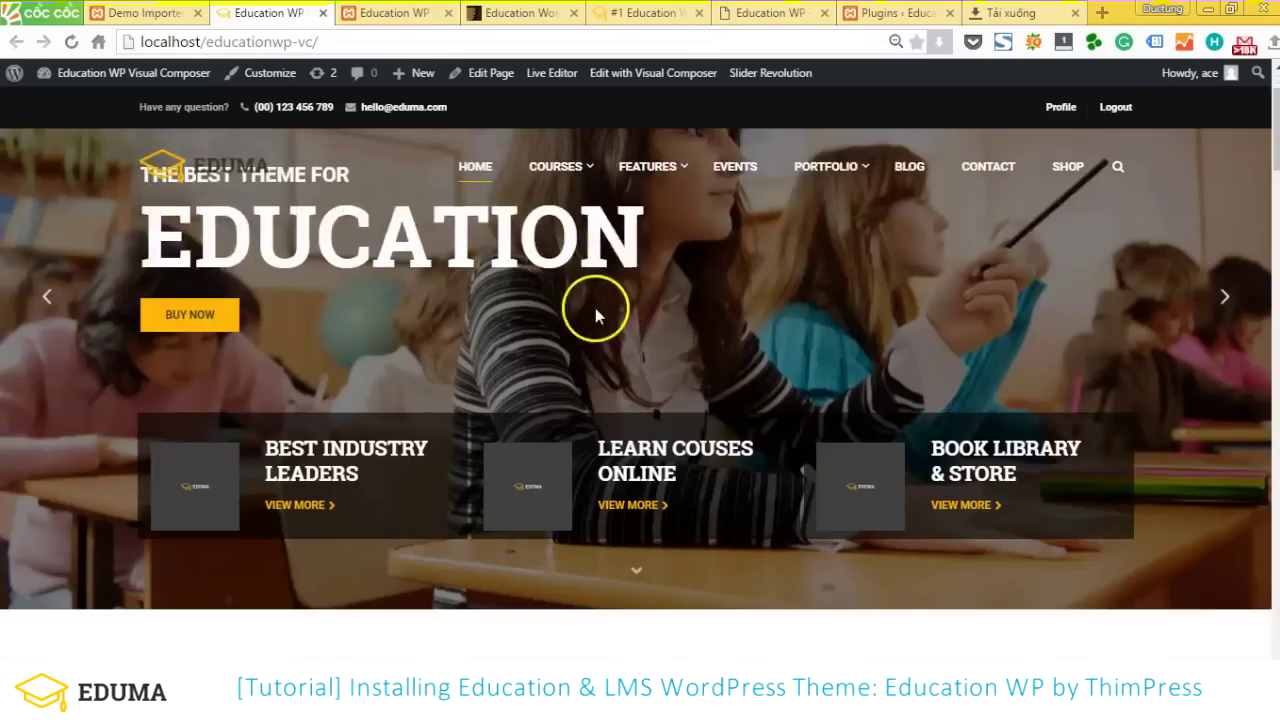
{"action": "scroll", "coordinate": [600, 330], "scroll_direction": "down", "scroll_amount": 3}
{"action": "scroll", "coordinate": [630, 350], "scroll_direction": "up", "scroll_amount": 10}
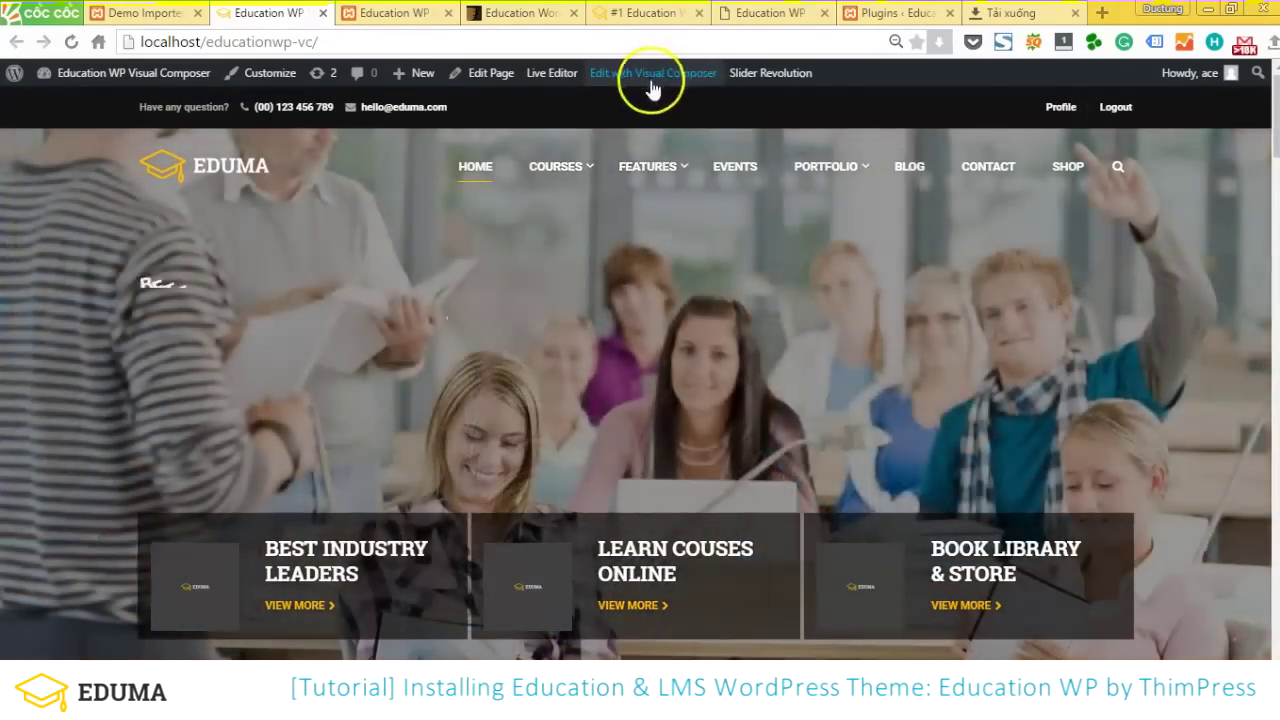
{"action": "mouse_move", "coordinate": [560, 166]}
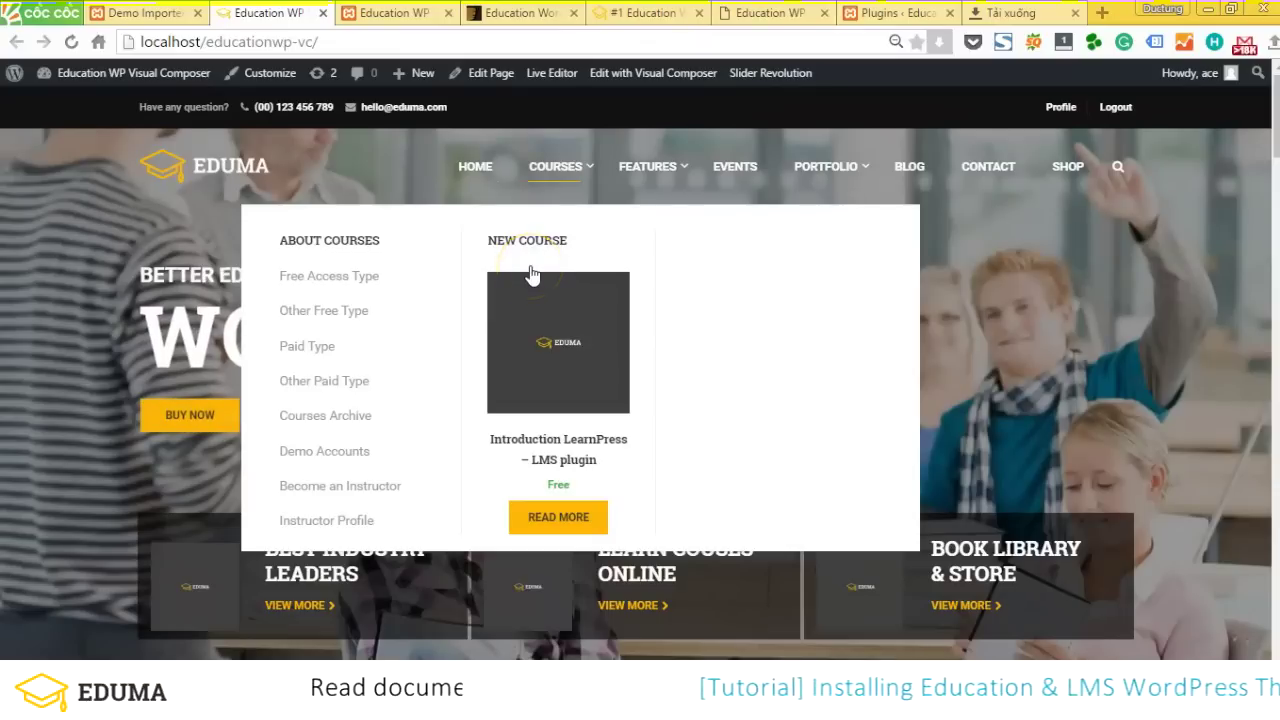
{"action": "scroll", "coordinate": [674, 331], "scroll_direction": "down", "scroll_amount": 3}
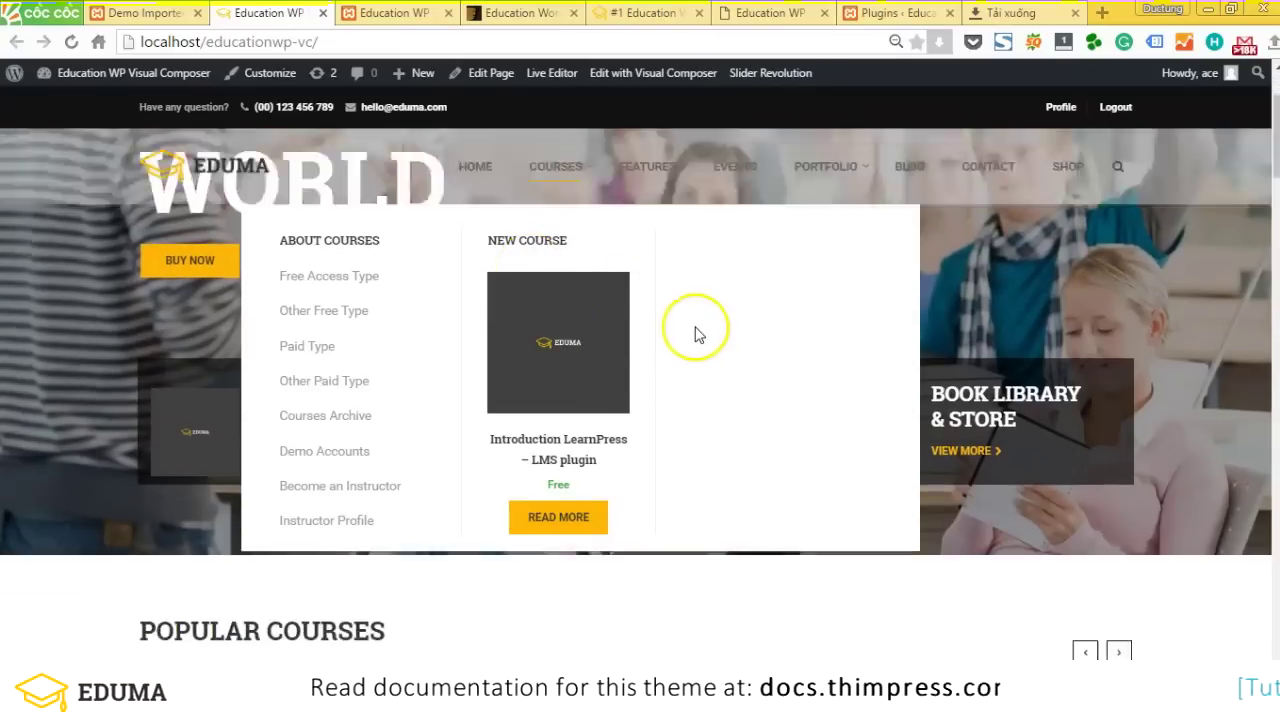
{"action": "scroll", "coordinate": [603, 337], "scroll_direction": "down", "scroll_amount": 10}
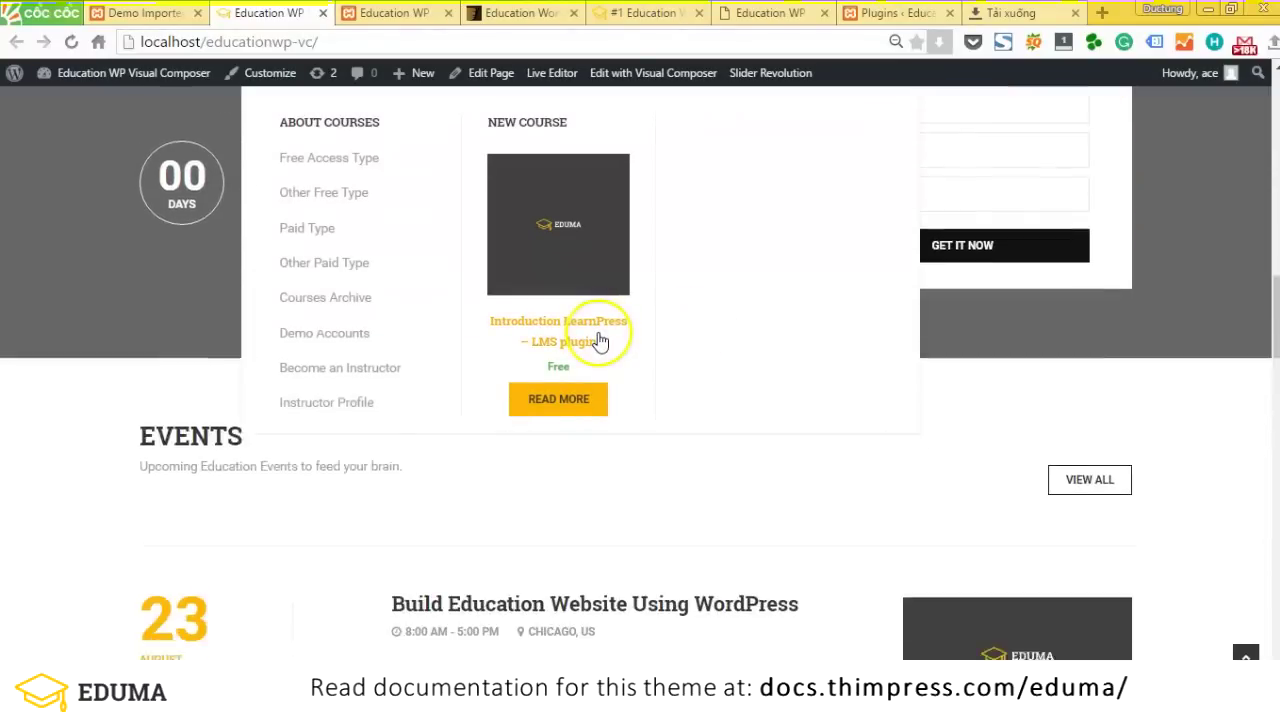
{"action": "scroll", "coordinate": [543, 506], "scroll_direction": "down", "scroll_amount": 4}
{"action": "scroll", "coordinate": [729, 451], "scroll_direction": "up", "scroll_amount": 7}
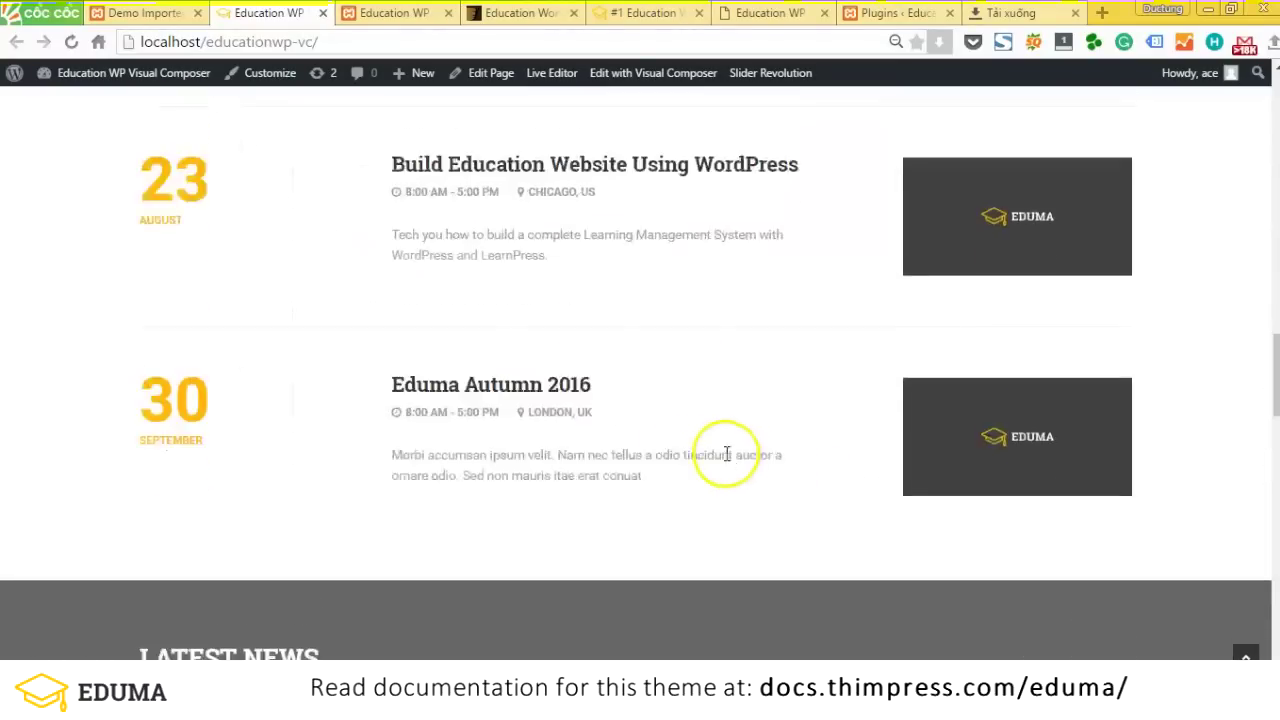
{"action": "scroll", "coordinate": [716, 455], "scroll_direction": "up", "scroll_amount": 10}
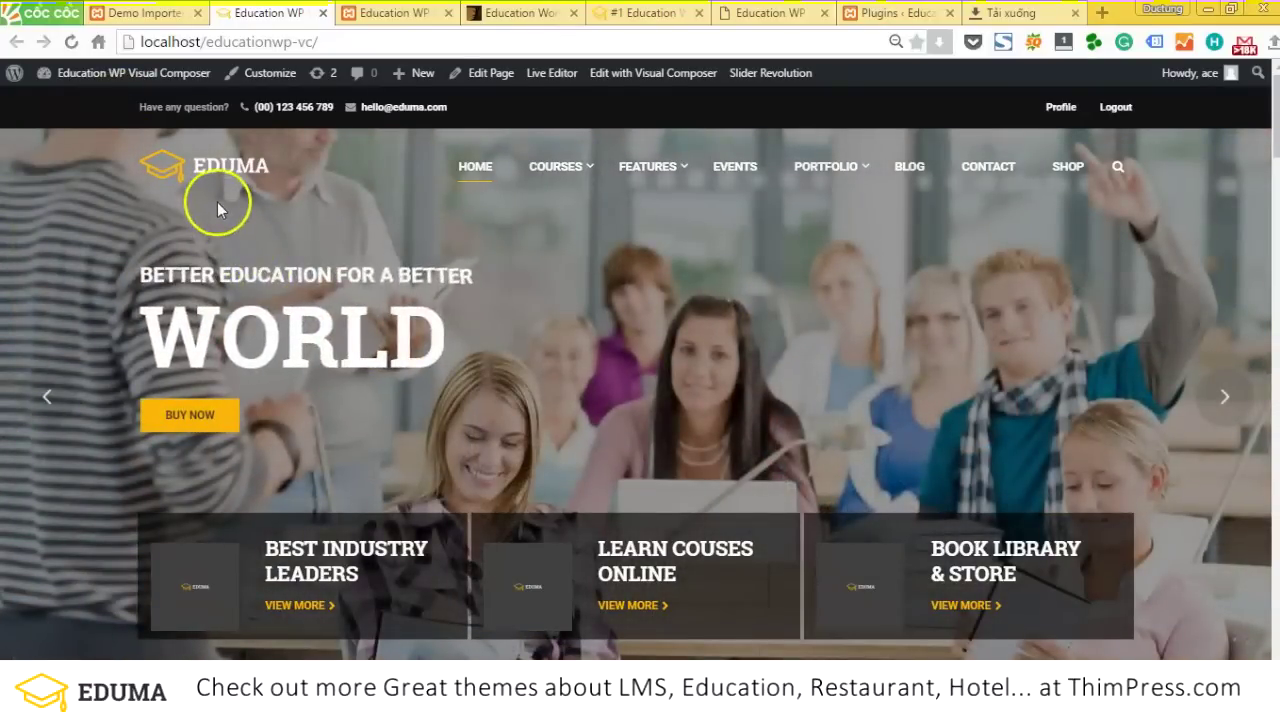
Return from the site to the WordPress dashboard and open the list of installed plugins
{"action": "left_click", "coordinate": [176, 101]}
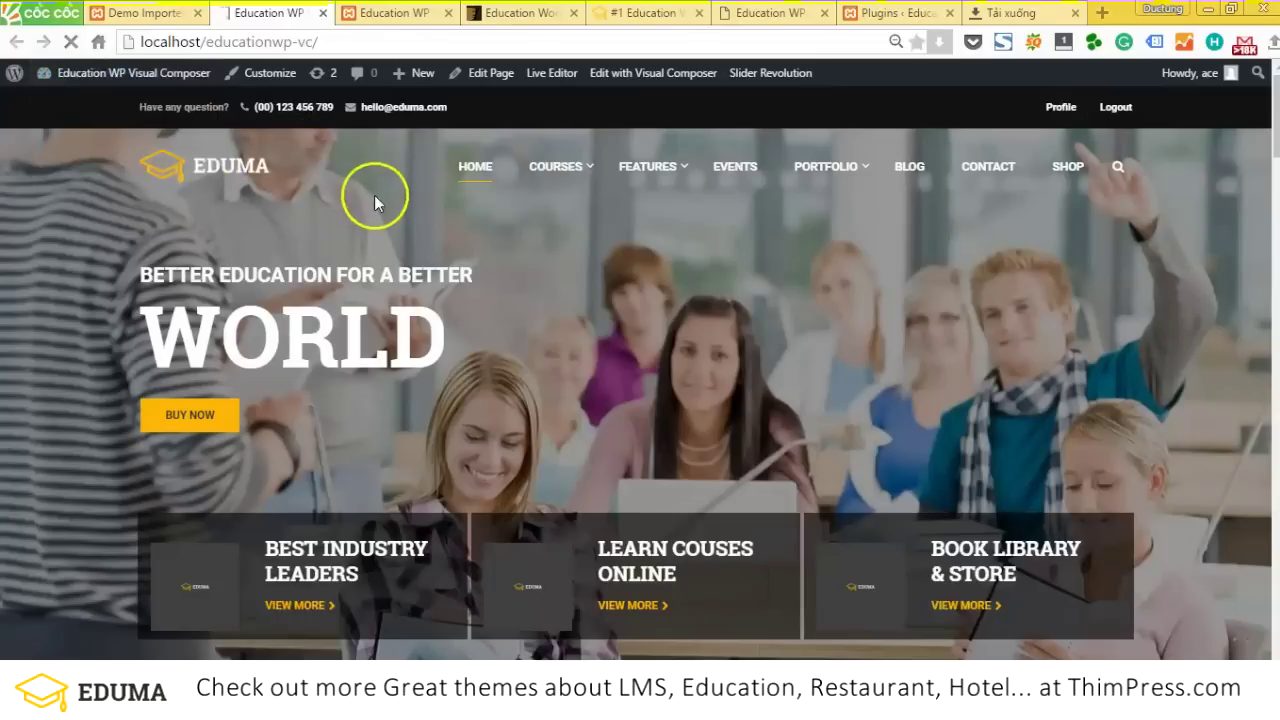
{"action": "scroll", "coordinate": [314, 234], "scroll_direction": "down", "scroll_amount": 3}
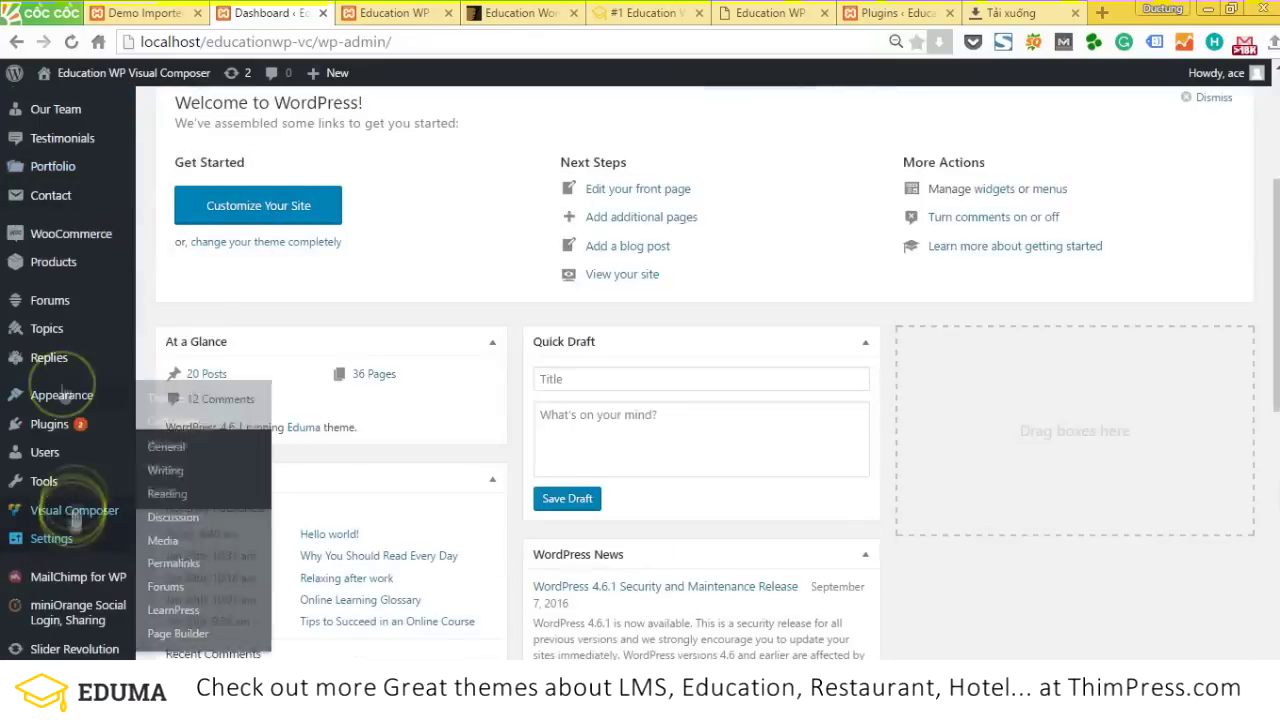
{"action": "mouse_move", "coordinate": [66, 424]}
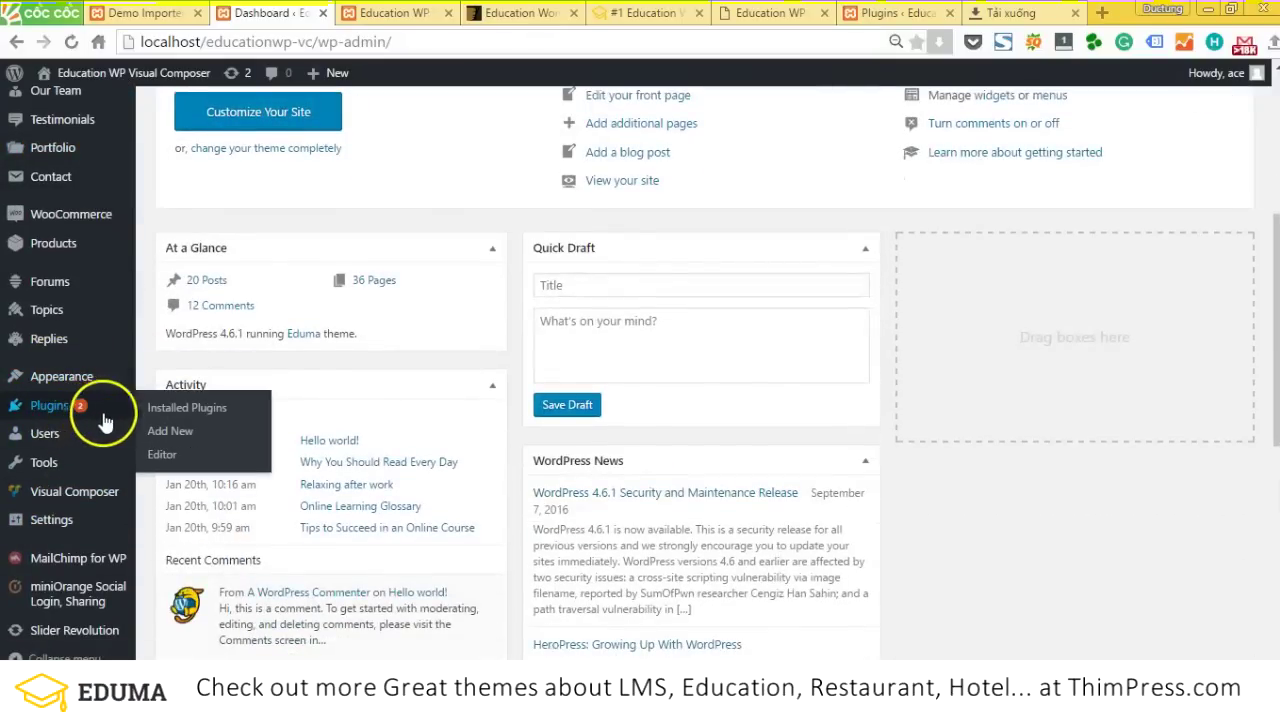
{"action": "left_click", "coordinate": [165, 412]}
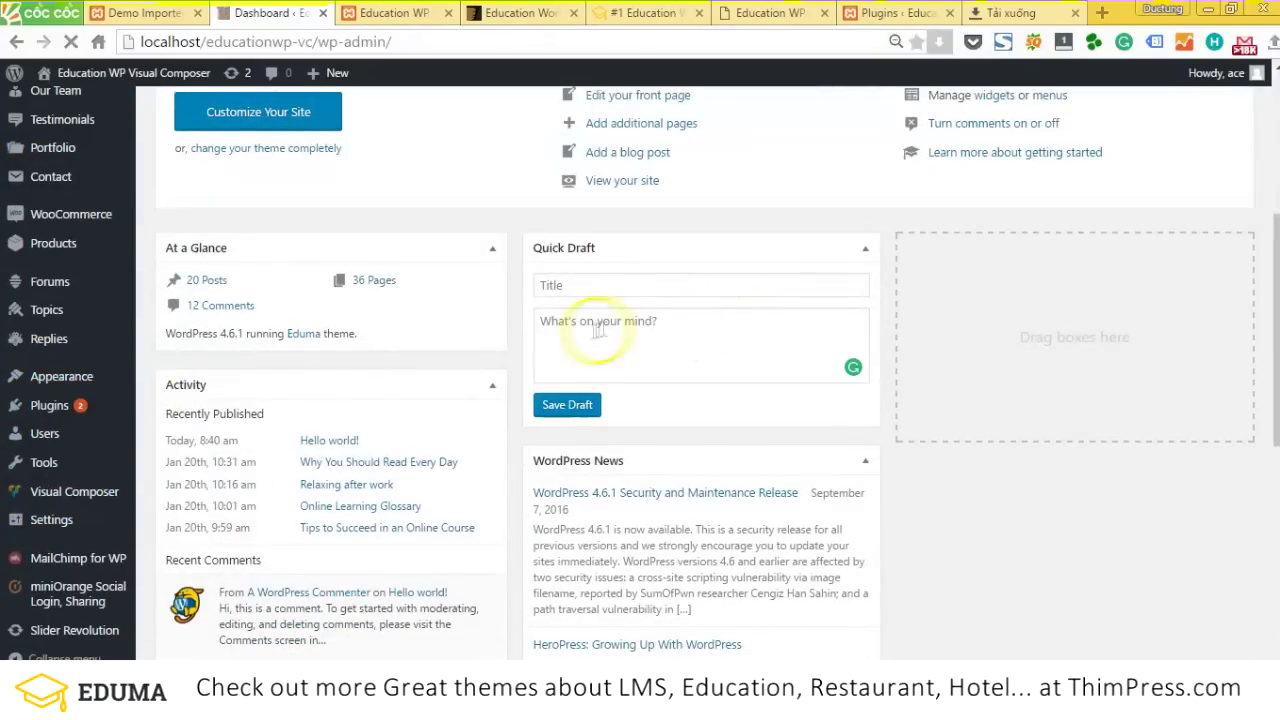
Find the Page Builder by SiteOrigin plugin among the installed plugins and deactivate it
{"action": "scroll", "coordinate": [440, 391], "scroll_direction": "down", "scroll_amount": 10}
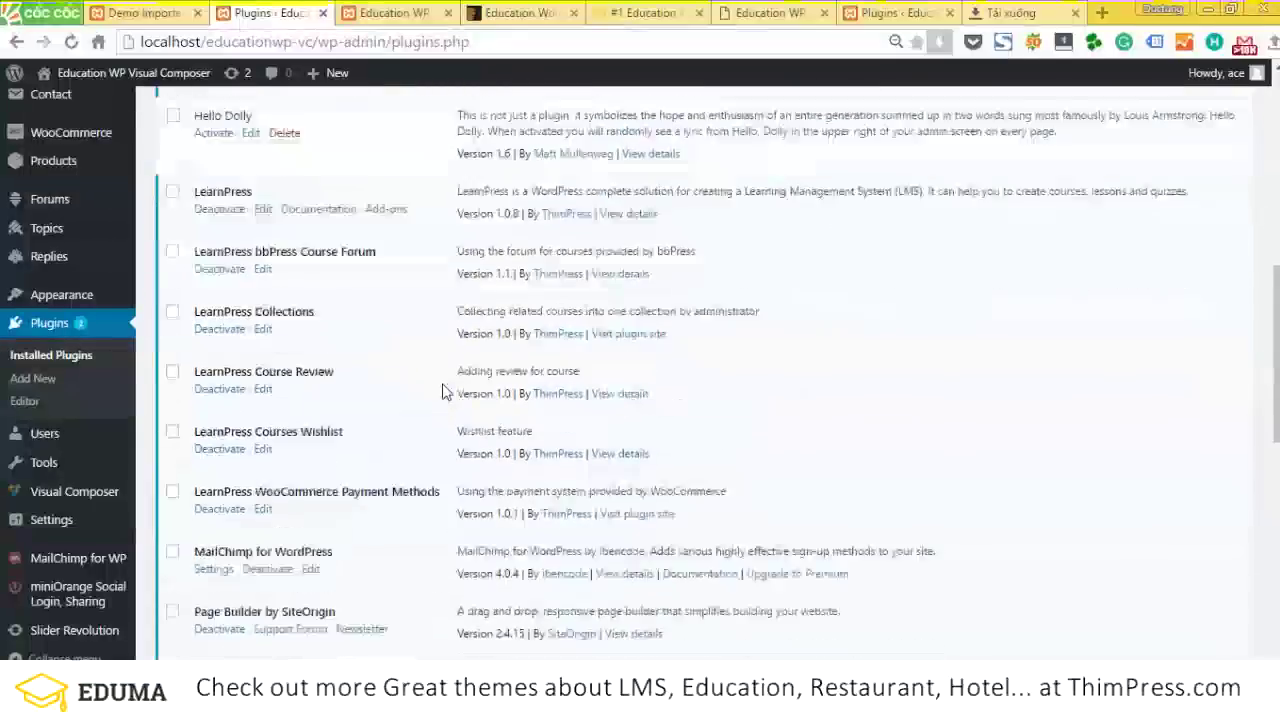
{"action": "scroll", "coordinate": [437, 391], "scroll_direction": "down", "scroll_amount": 4}
{"action": "scroll", "coordinate": [435, 410], "scroll_direction": "up", "scroll_amount": 7}
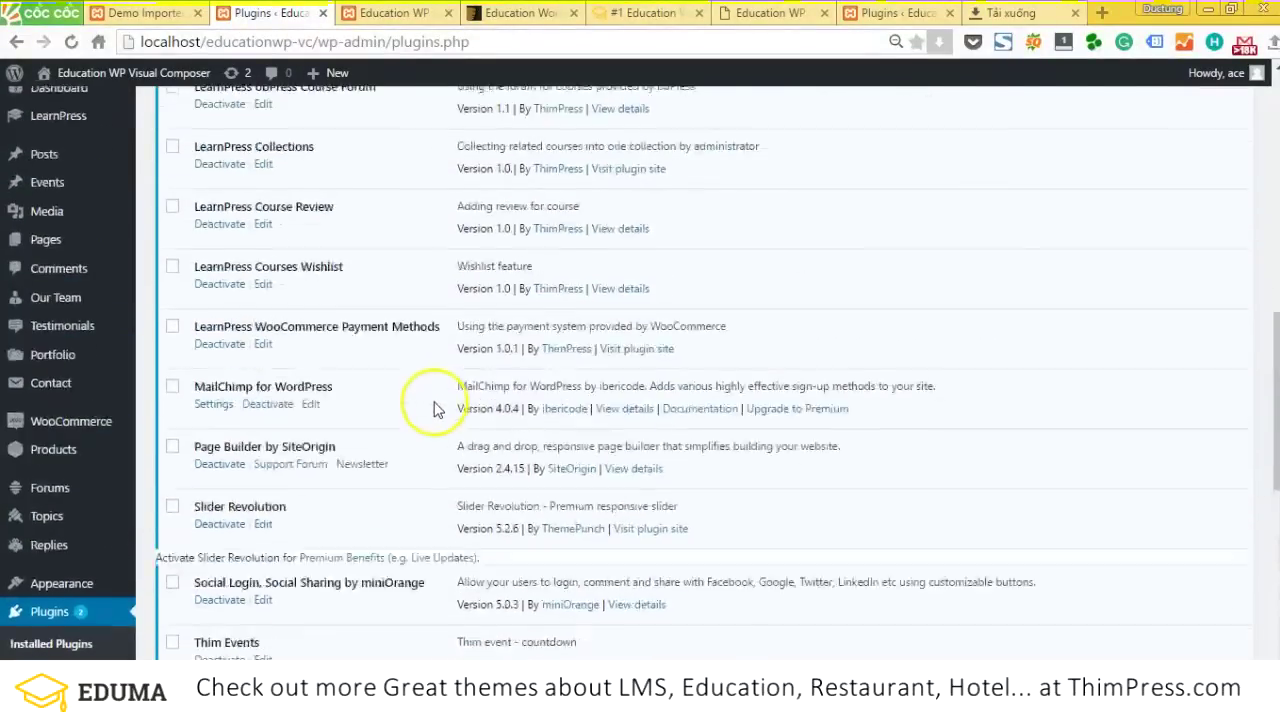
{"action": "scroll", "coordinate": [435, 418], "scroll_direction": "up", "scroll_amount": 3}
{"action": "scroll", "coordinate": [435, 418], "scroll_direction": "down", "scroll_amount": 5}
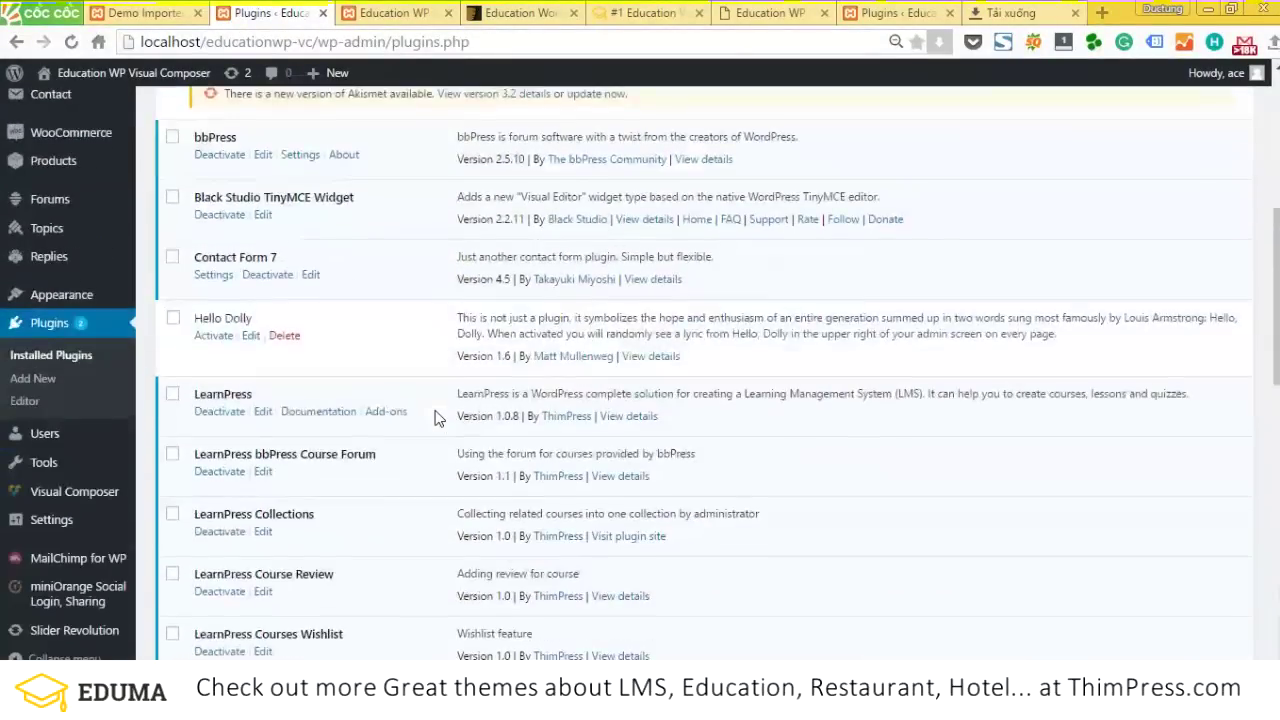
{"action": "scroll", "coordinate": [433, 409], "scroll_direction": "down", "scroll_amount": 4}
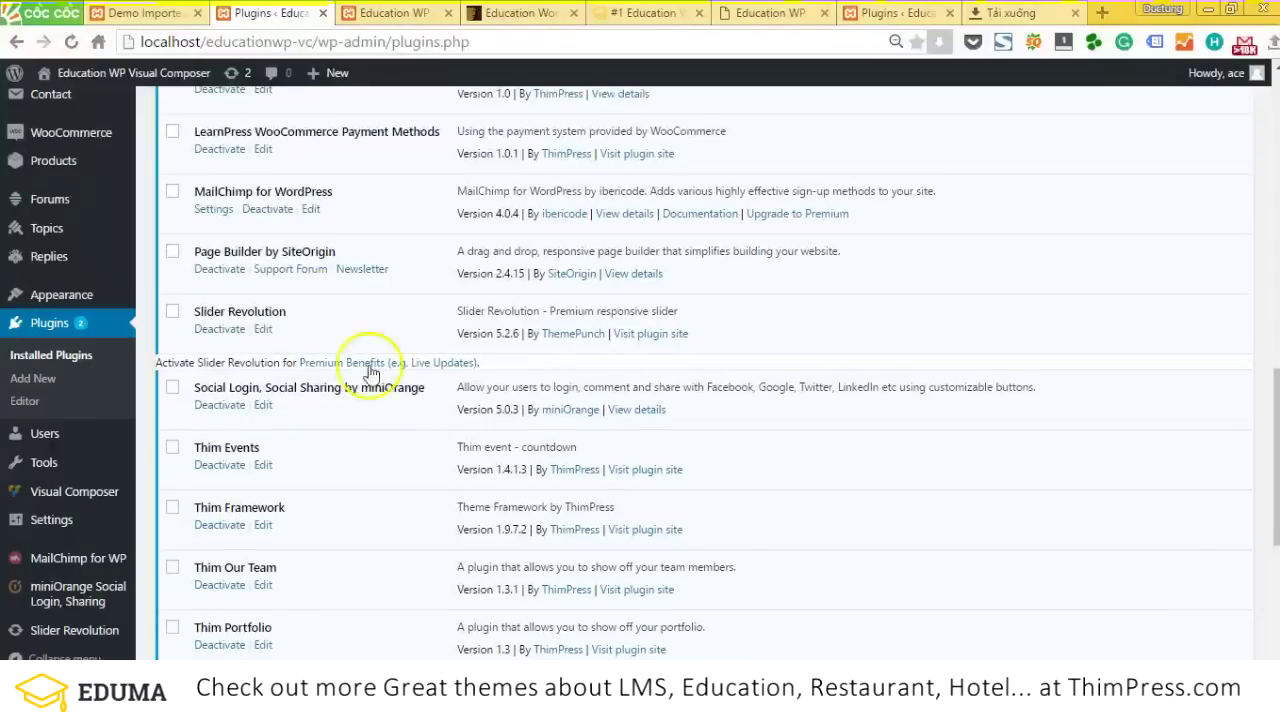
{"action": "left_click_drag", "start_coordinate": [233, 252], "coordinate": [335, 252]}
{"action": "triple_click", "coordinate": [300, 251]}
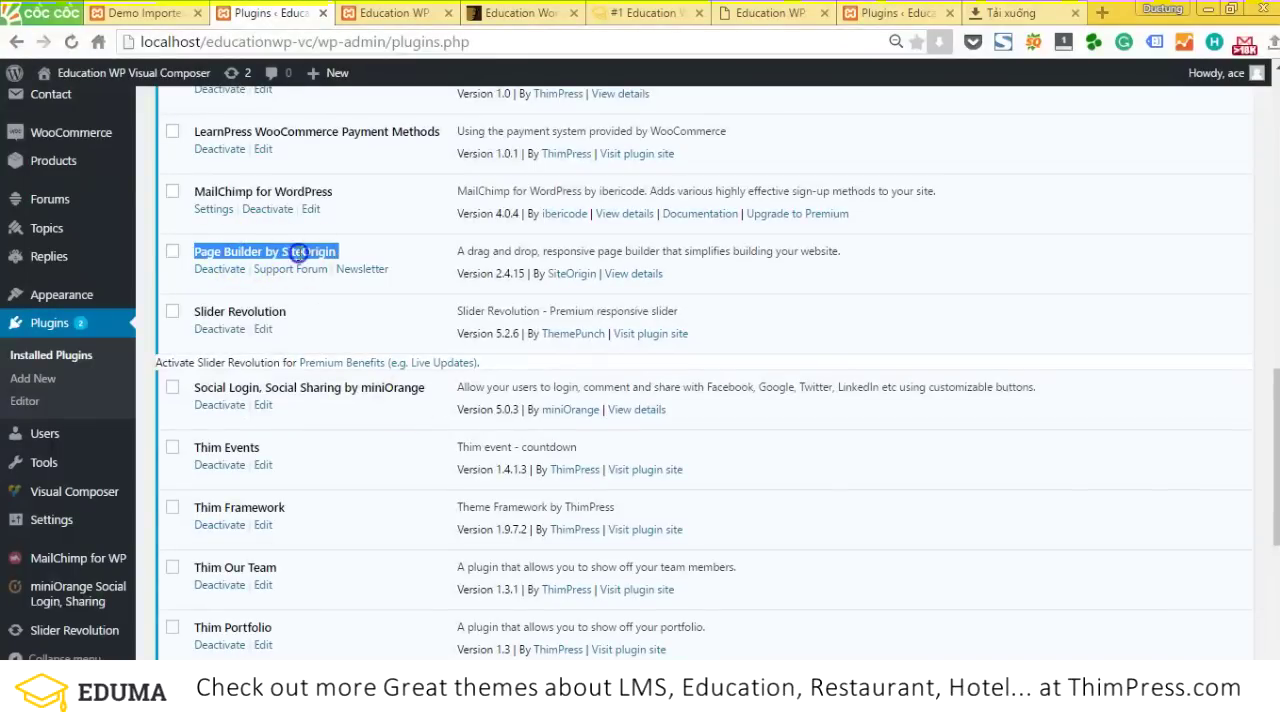
{"action": "left_click", "coordinate": [220, 270]}
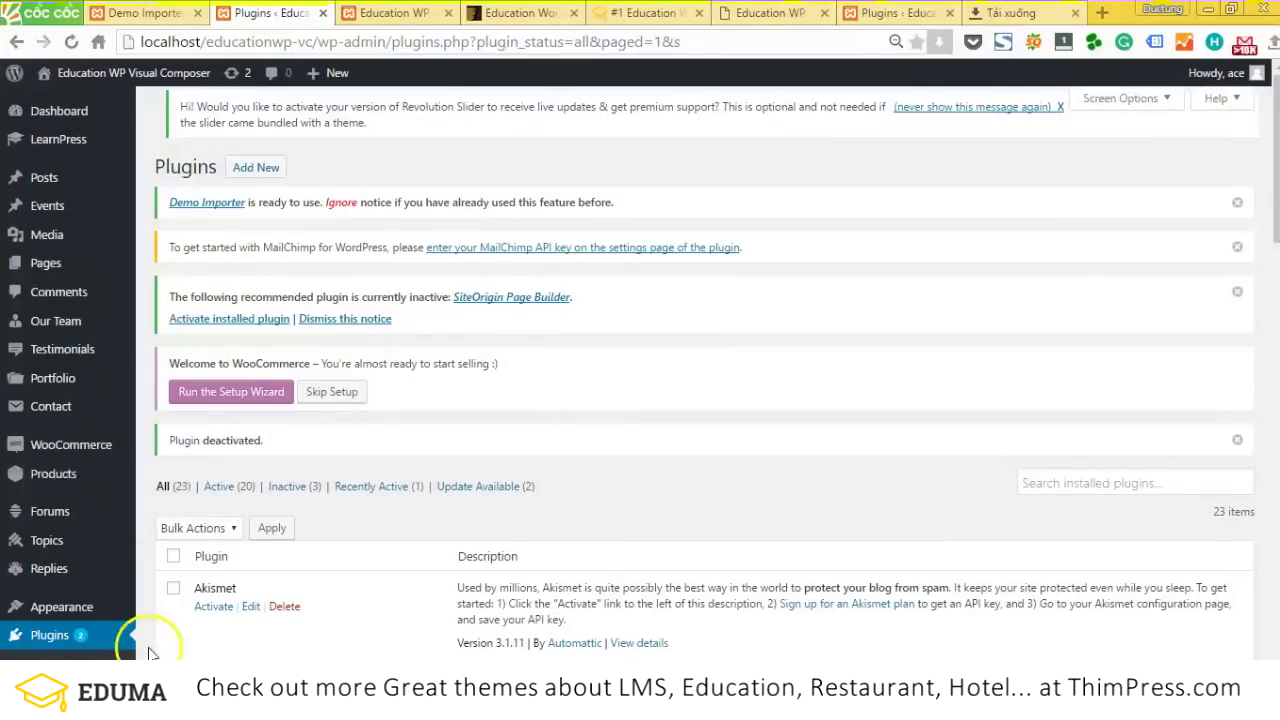
Open the Visual Composer design options and enable the use of custom design options
{"action": "scroll", "coordinate": [197, 500], "scroll_direction": "down", "scroll_amount": 4}
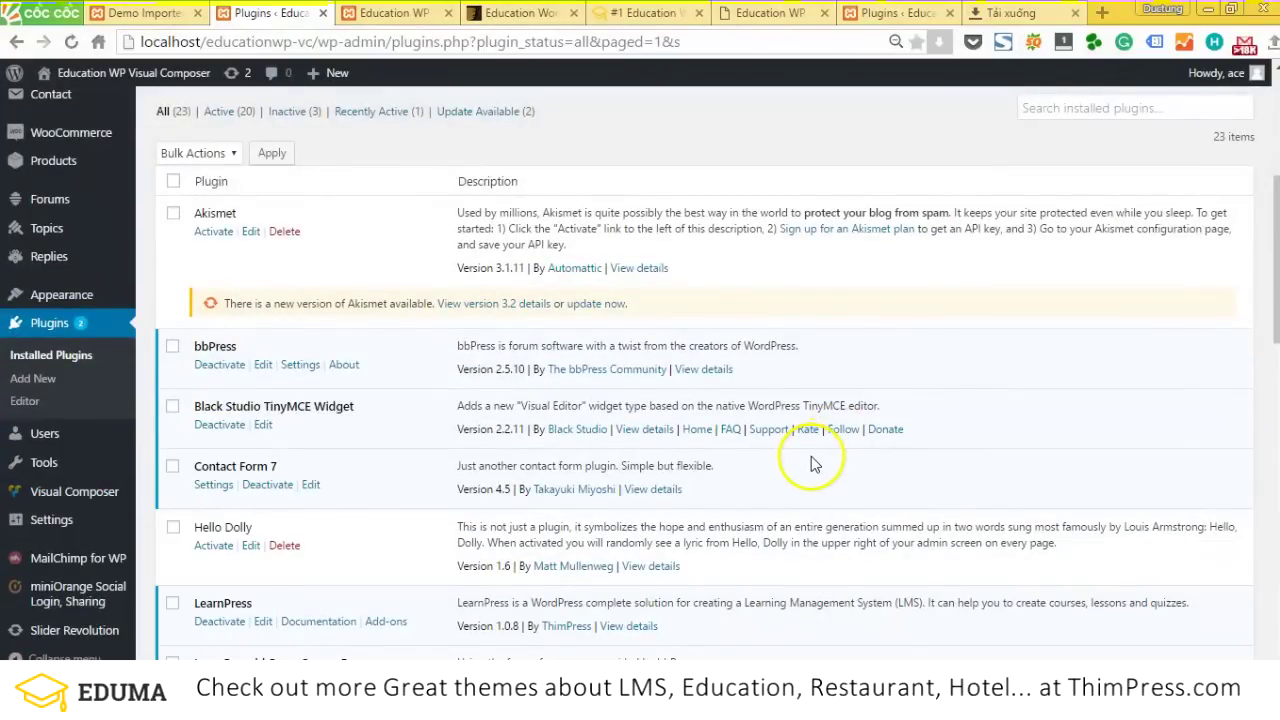
{"action": "mouse_move", "coordinate": [97, 495]}
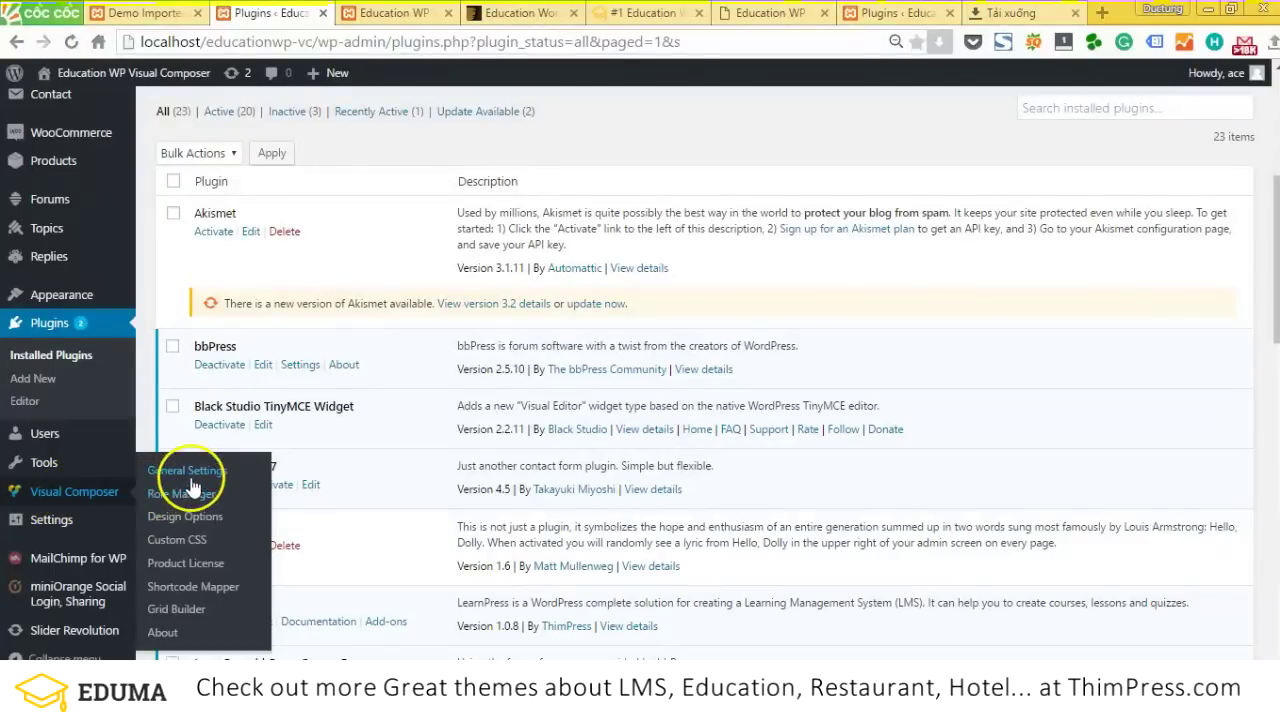
{"action": "left_click", "coordinate": [176, 520]}
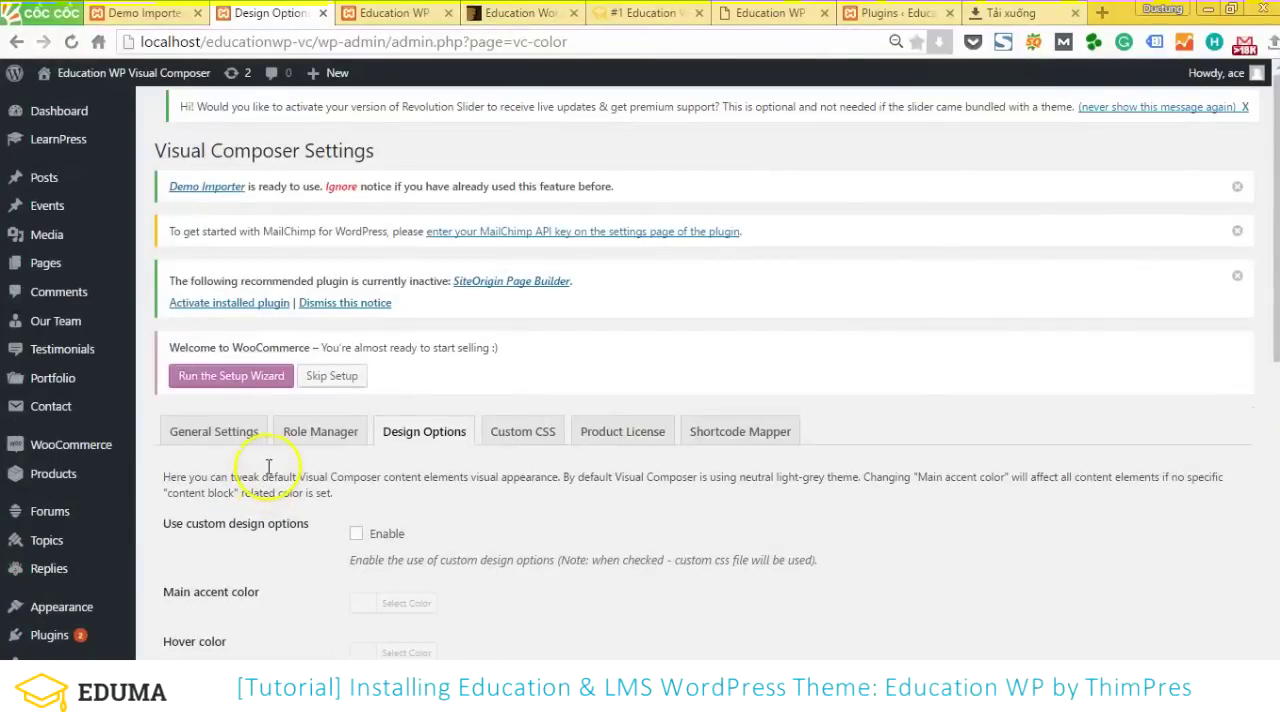
{"action": "scroll", "coordinate": [266, 465], "scroll_direction": "down", "scroll_amount": 4}
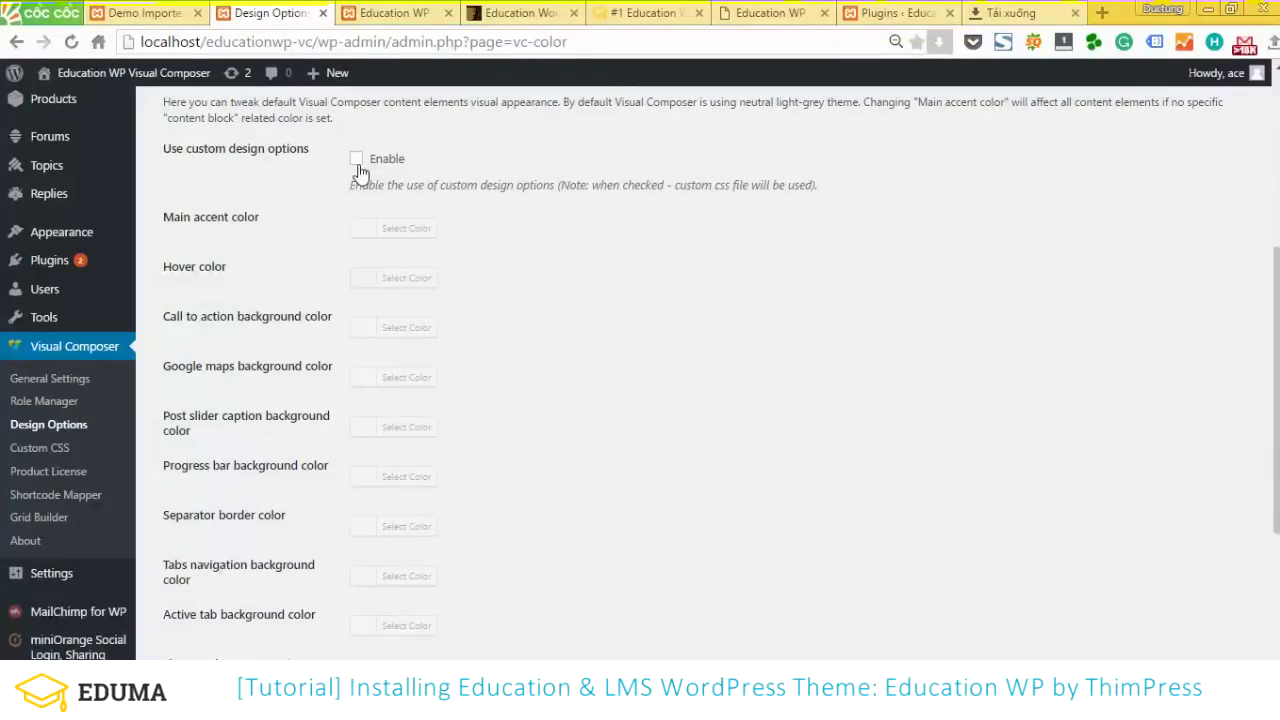
{"action": "left_click", "coordinate": [357, 162]}
{"action": "scroll", "coordinate": [215, 199], "scroll_direction": "up", "scroll_amount": 2}
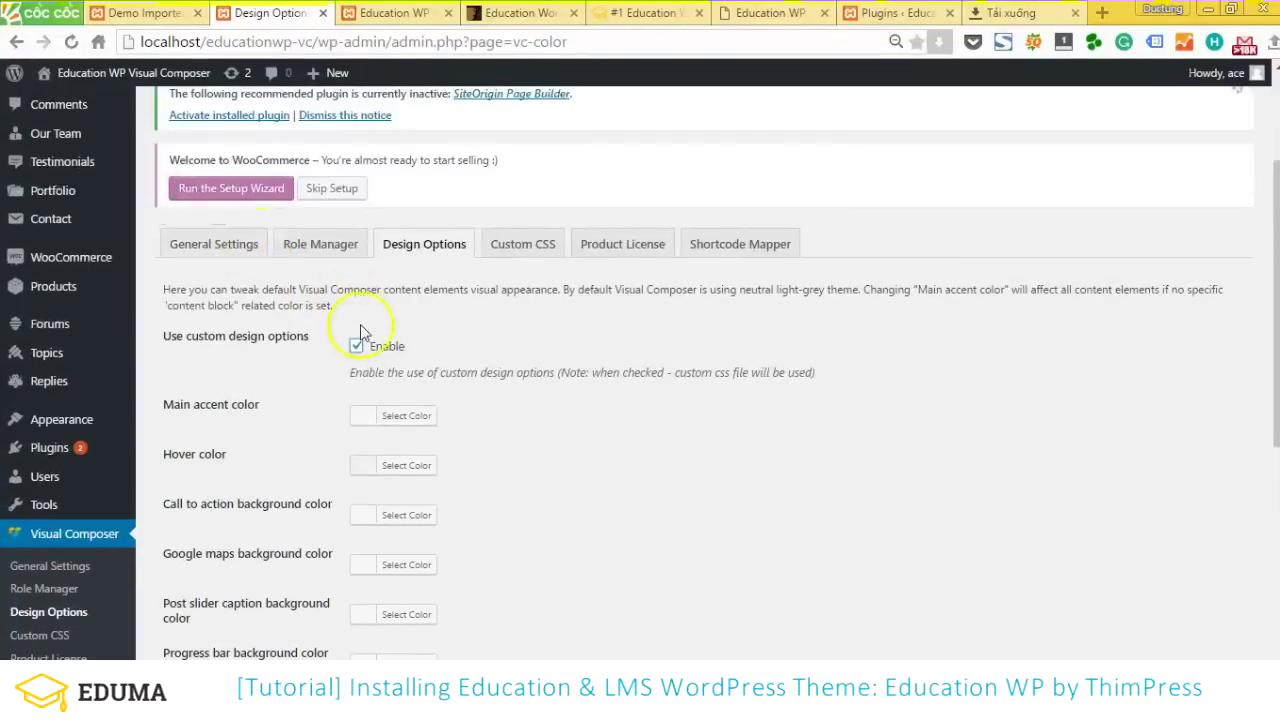
{"action": "left_click_drag", "start_coordinate": [164, 340], "coordinate": [292, 338]}
{"action": "left_click_drag", "start_coordinate": [166, 335], "coordinate": [163, 336]}
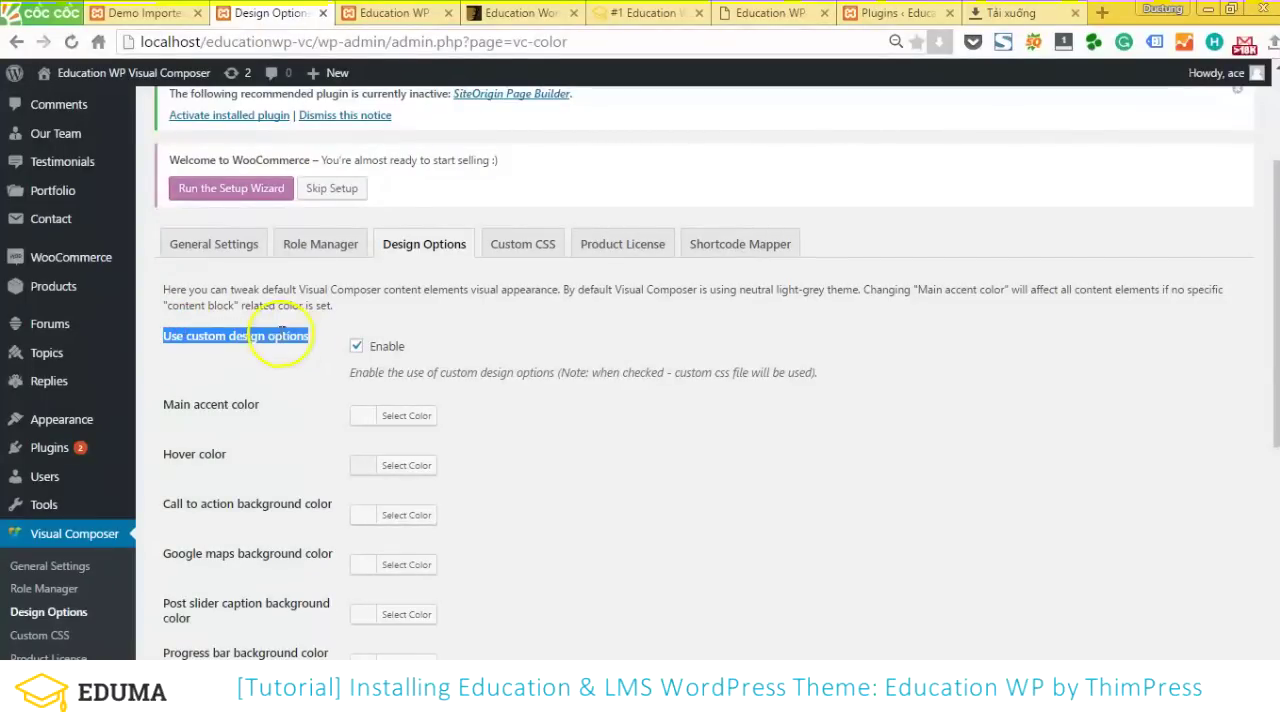
{"action": "left_click", "coordinate": [330, 338]}
Set the elements bottom margin to 0px and save the design options
{"action": "scroll", "coordinate": [320, 330], "scroll_direction": "down", "scroll_amount": 5}
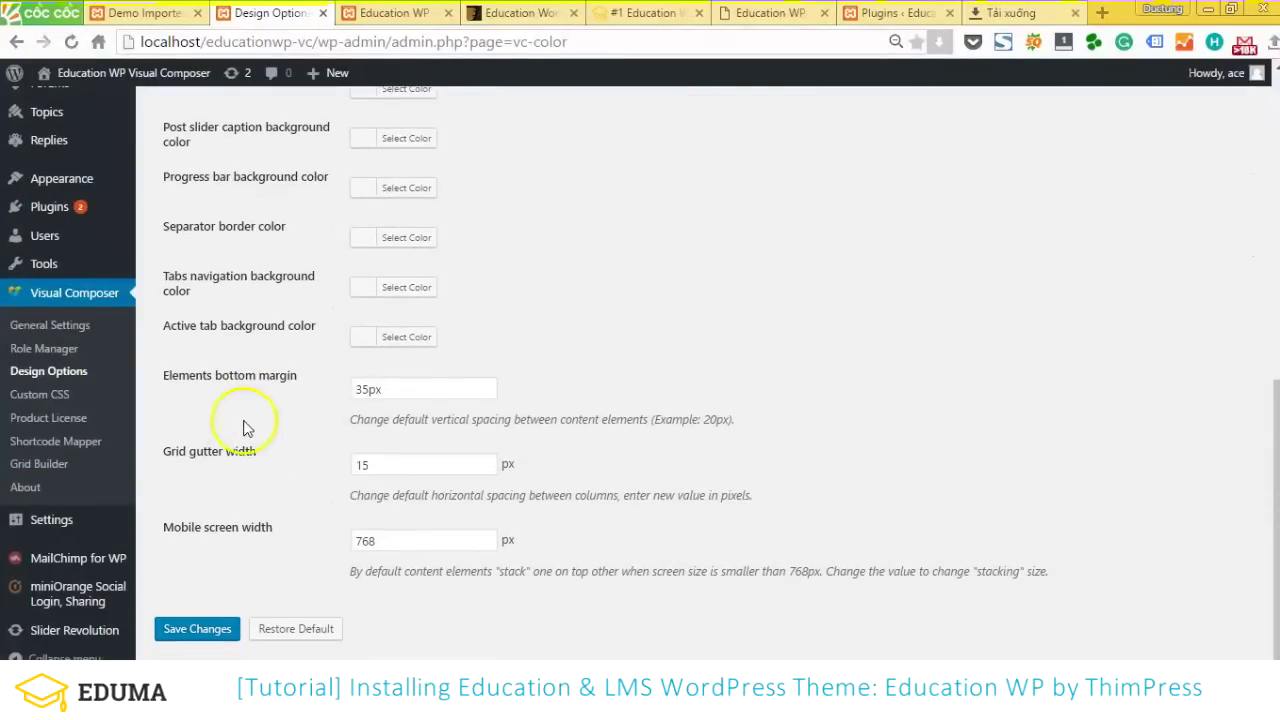
{"action": "left_click_drag", "start_coordinate": [184, 373], "coordinate": [466, 386]}
{"action": "left_click", "coordinate": [551, 403]}
{"action": "left_click_drag", "start_coordinate": [160, 385], "coordinate": [273, 372]}
{"action": "left_click", "coordinate": [325, 397]}
{"action": "left_click", "coordinate": [424, 386]}
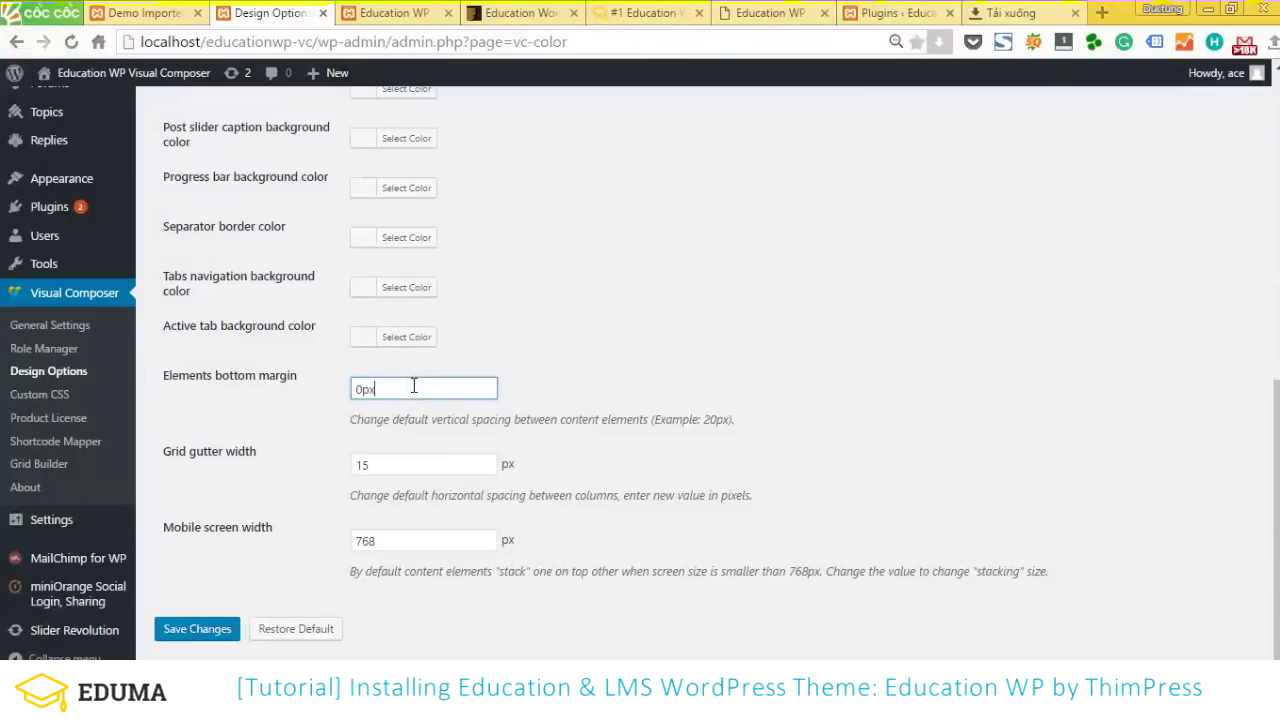
{"action": "left_click", "coordinate": [205, 627]}
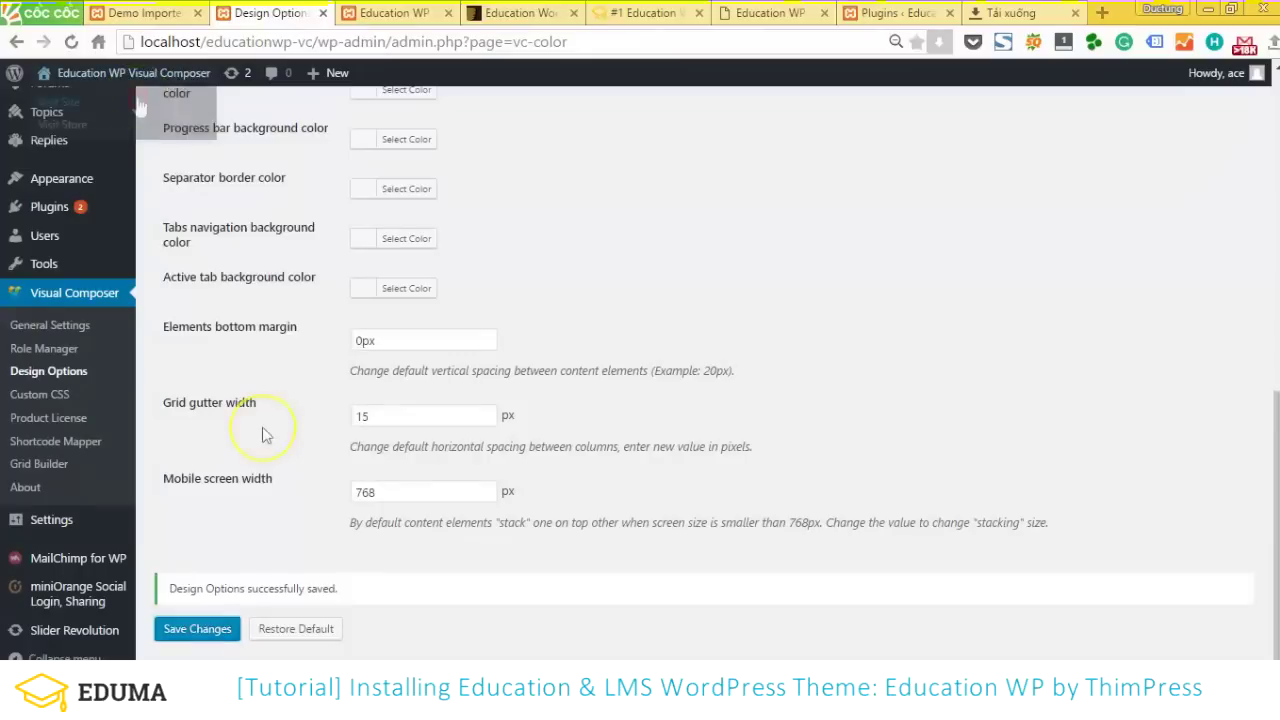
Open the site's front end in a new tab and check the home page's spacing from the slider to the registration section
{"action": "middle_click", "coordinate": [139, 104]}
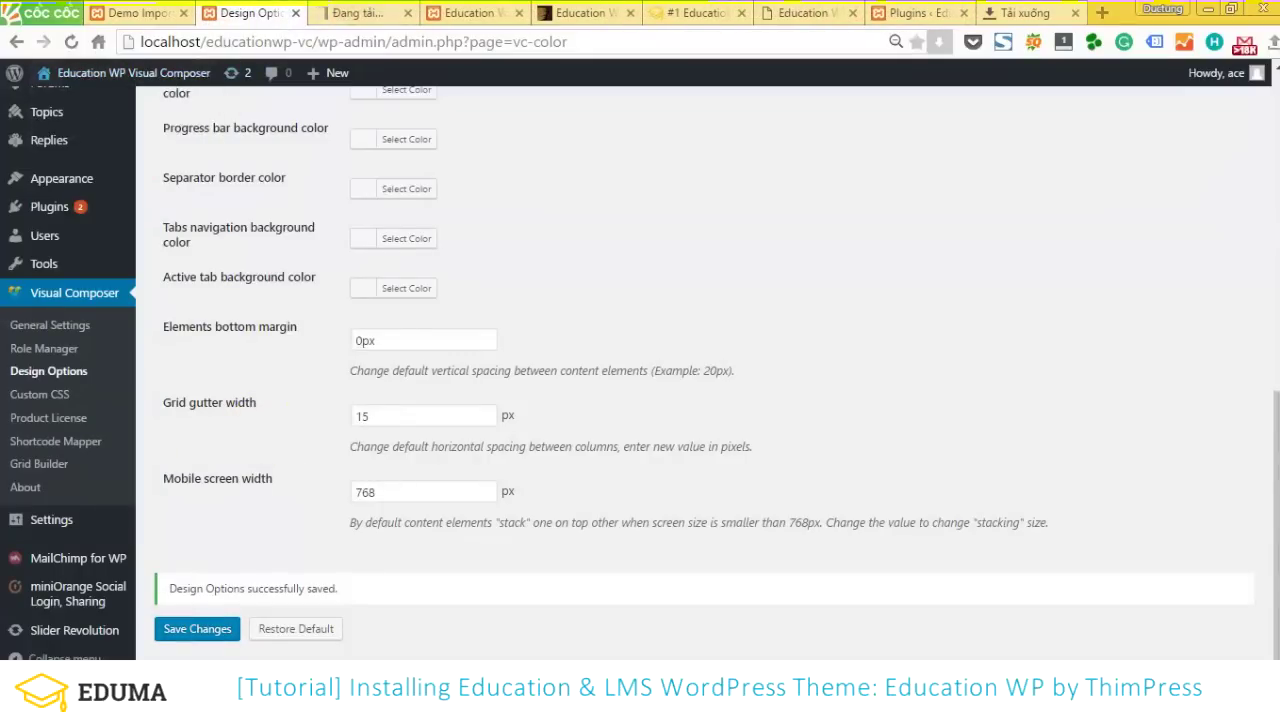
{"action": "left_click", "coordinate": [355, 13]}
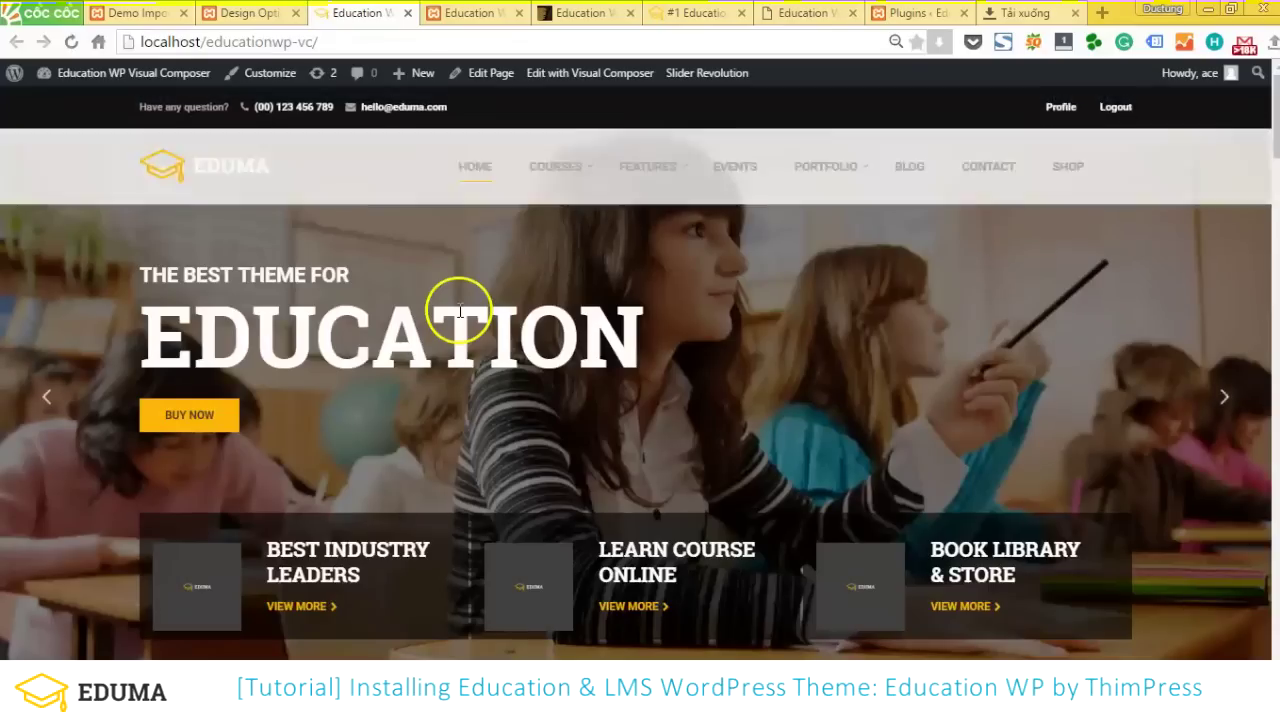
{"action": "scroll", "coordinate": [457, 309], "scroll_direction": "down", "scroll_amount": 8}
{"action": "scroll", "coordinate": [705, 355], "scroll_direction": "down", "scroll_amount": 3}
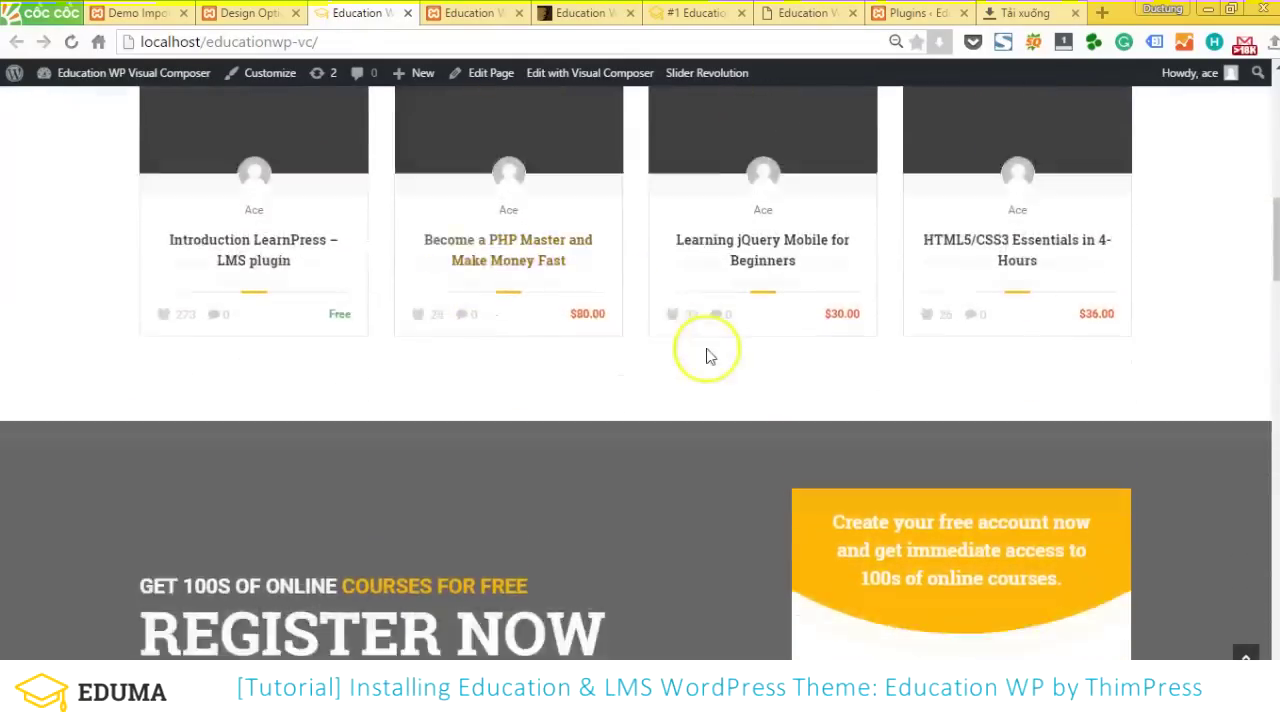
{"action": "scroll", "coordinate": [689, 368], "scroll_direction": "up", "scroll_amount": 5}
{"action": "scroll", "coordinate": [689, 368], "scroll_direction": "up", "scroll_amount": 4}
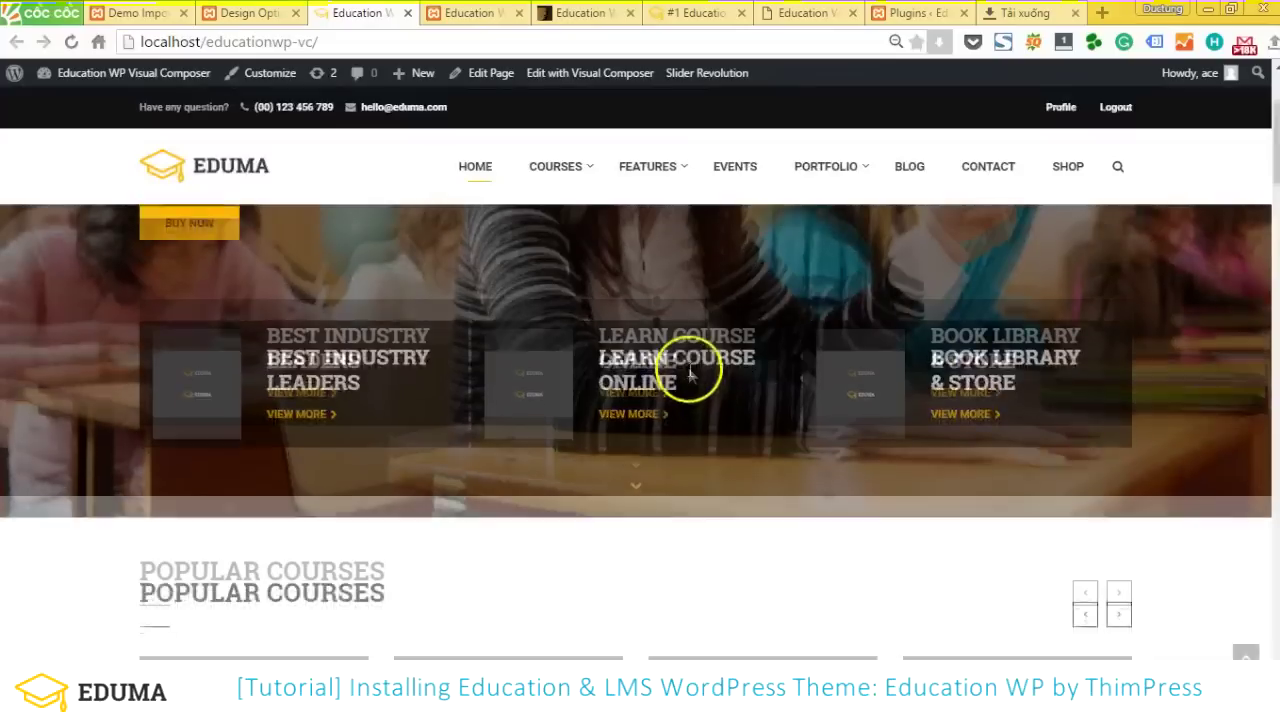